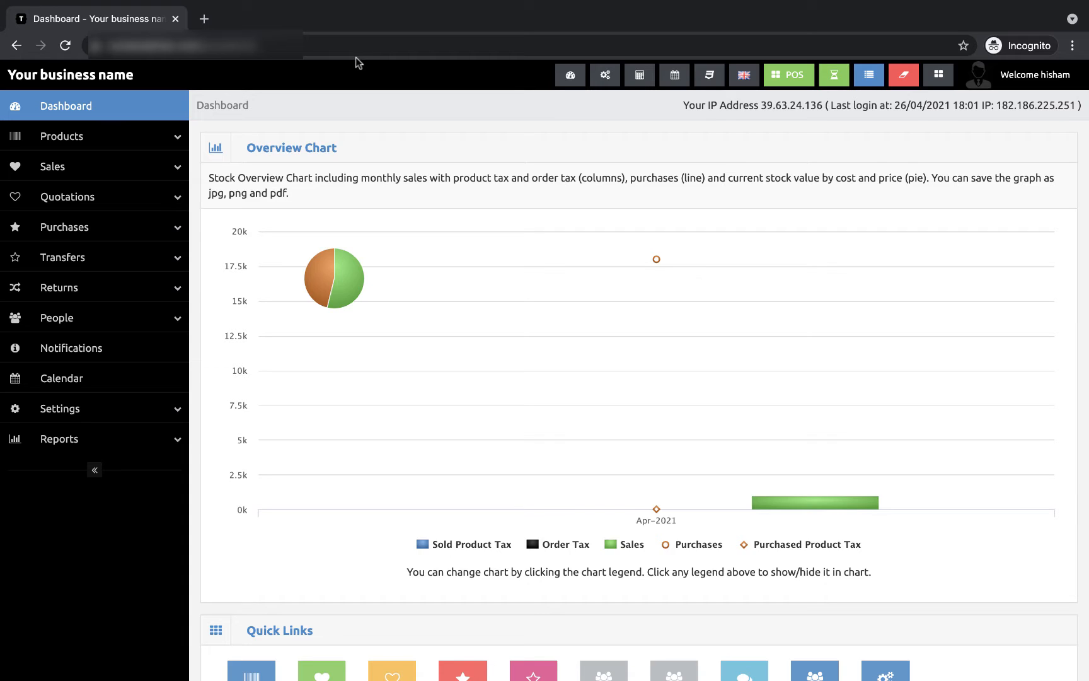
Step: Open the blank Add Product form from the Products menu
{"action": "left_click", "coordinate": [179, 143]}
{"action": "left_click", "coordinate": [120, 191]}
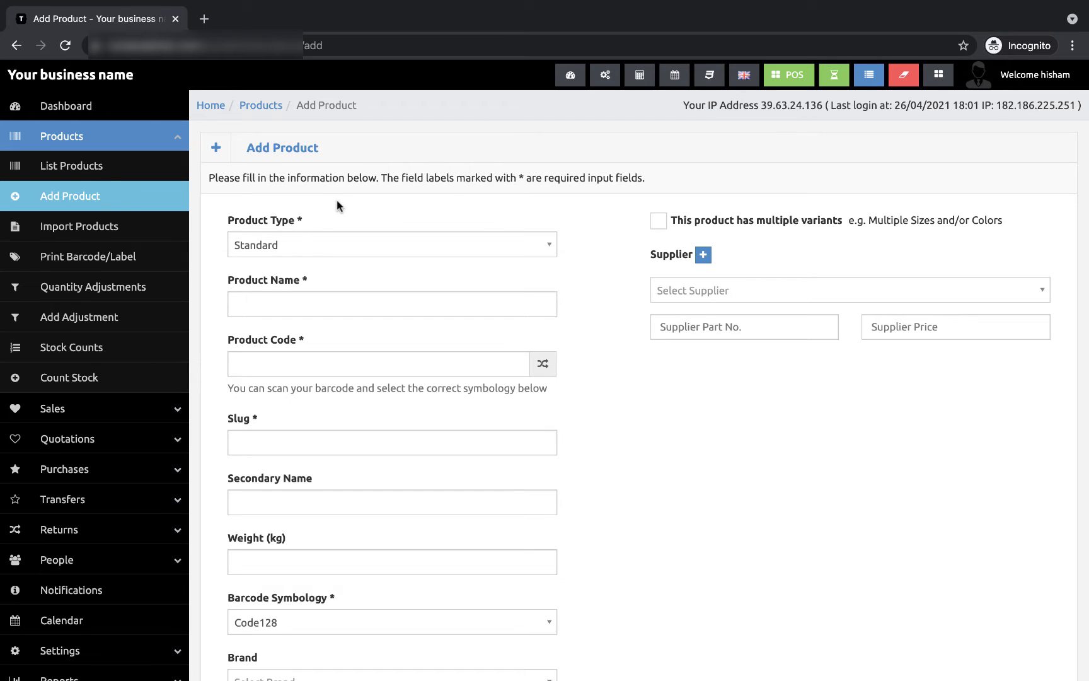
Step: Keep Product Type as Standard and generate the product code 67831722
{"action": "left_click", "coordinate": [285, 251]}
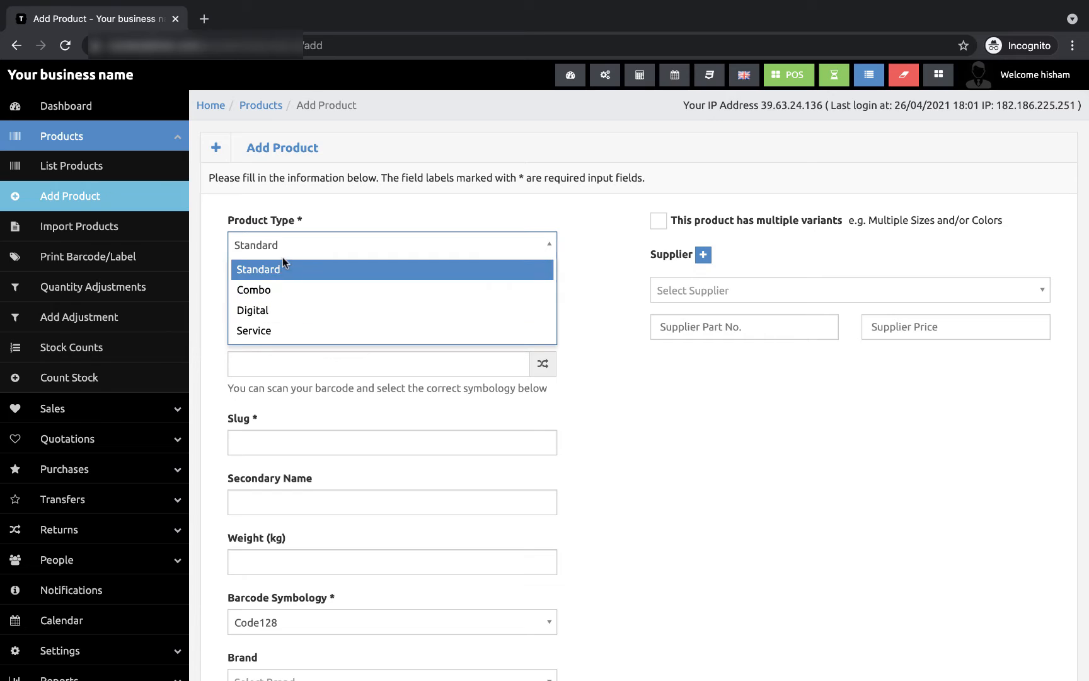
{"action": "left_click", "coordinate": [588, 261]}
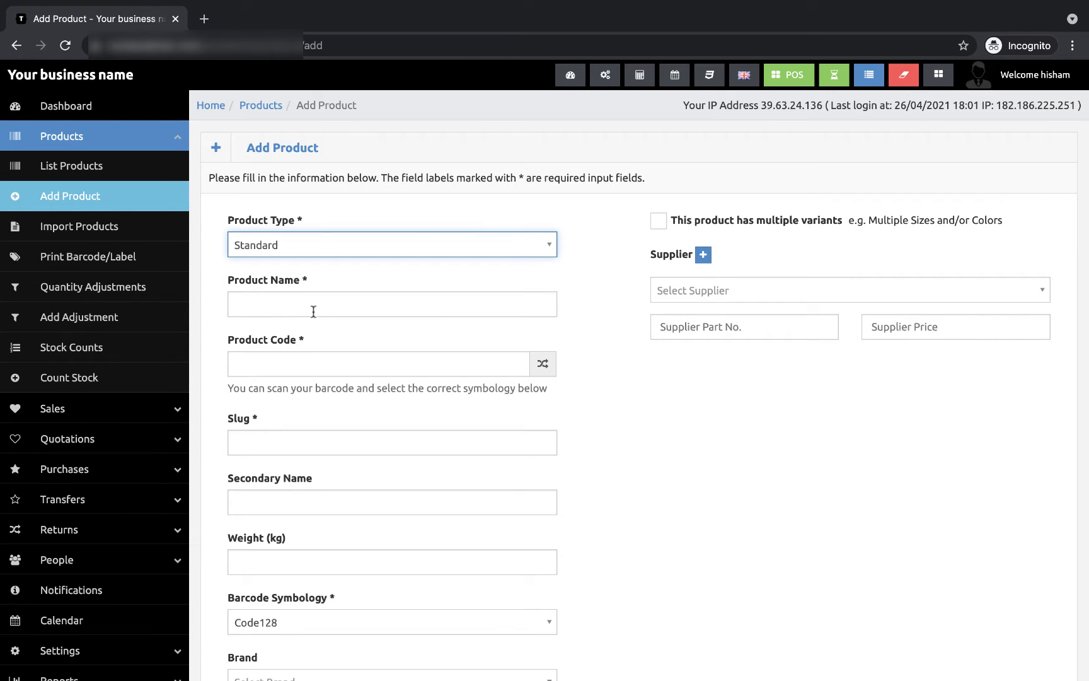
{"action": "scroll", "coordinate": [360, 385], "scroll_direction": "down", "scroll_amount": 2}
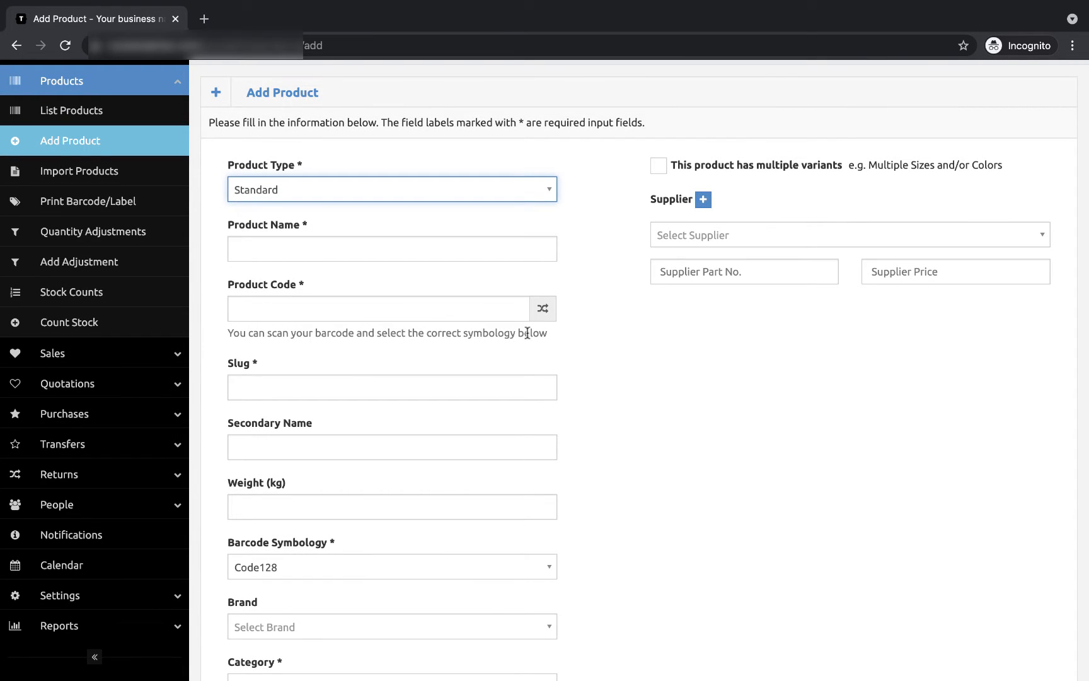
{"action": "left_click", "coordinate": [543, 308]}
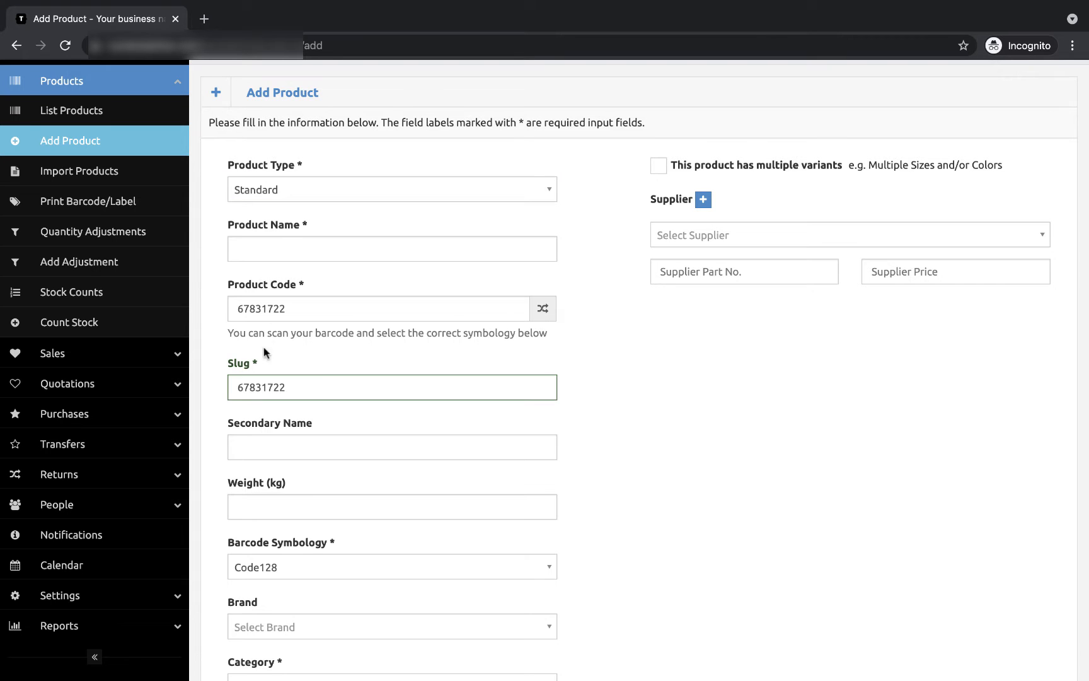
{"action": "scroll", "coordinate": [318, 411], "scroll_direction": "down", "scroll_amount": 3}
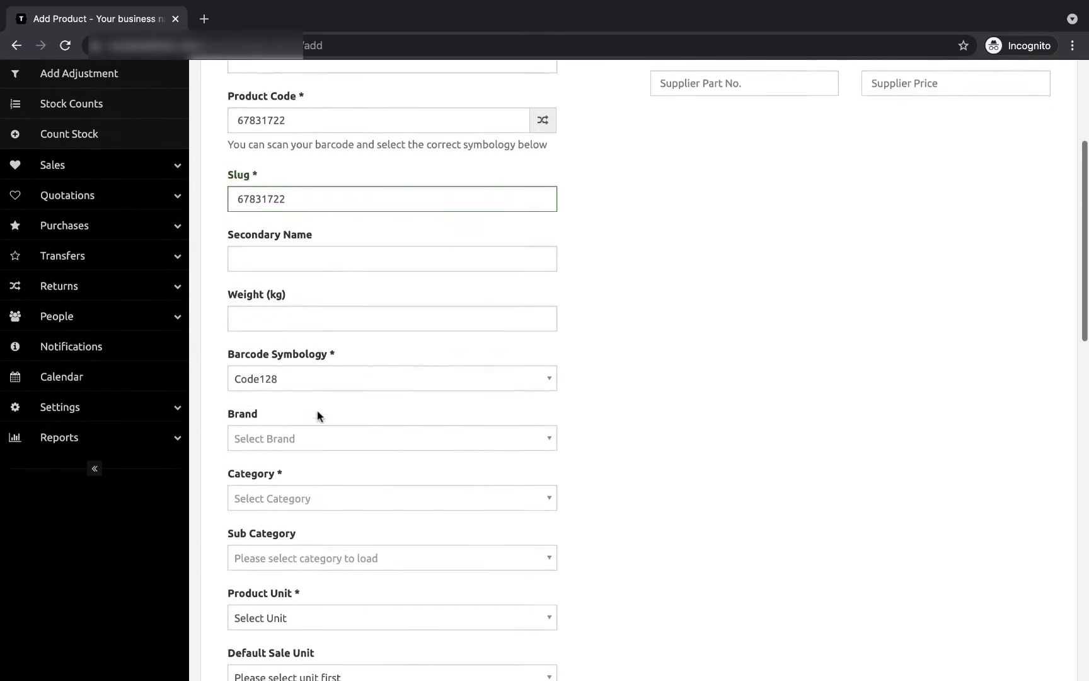
{"action": "scroll", "coordinate": [318, 411], "scroll_direction": "down", "scroll_amount": 1}
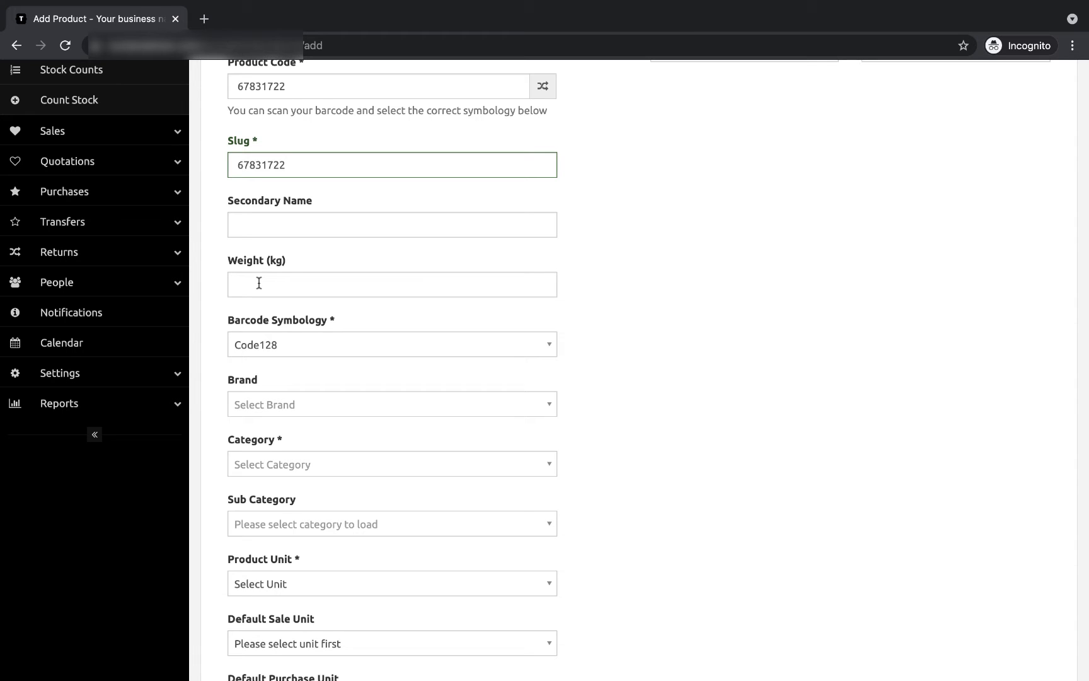
{"action": "scroll", "coordinate": [259, 283], "scroll_direction": "up", "scroll_amount": 7}
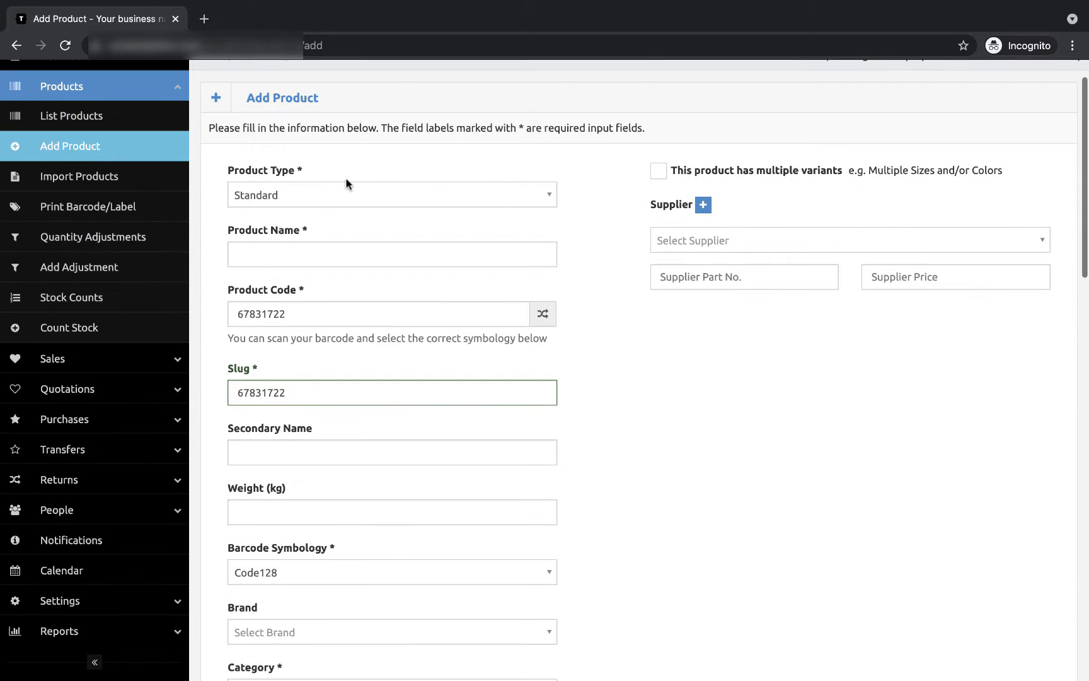
Step: Confirm Product Type stays Standard and that the Brand list is empty
{"action": "left_click", "coordinate": [368, 189]}
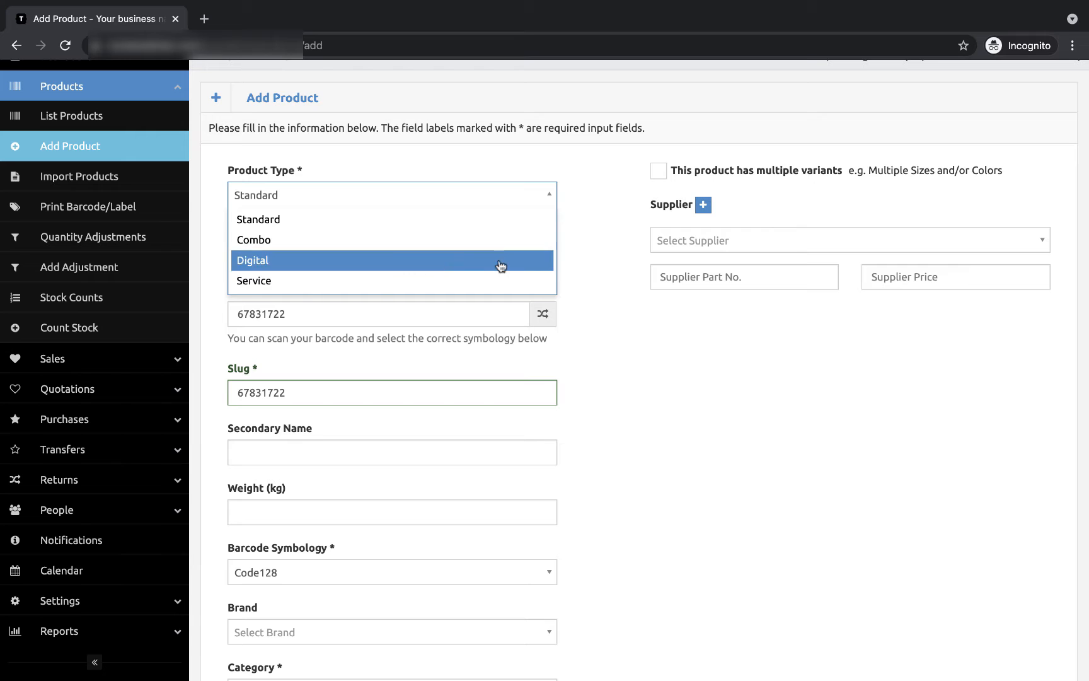
{"action": "left_click", "coordinate": [571, 292]}
{"action": "scroll", "coordinate": [571, 292], "scroll_direction": "down", "scroll_amount": 8}
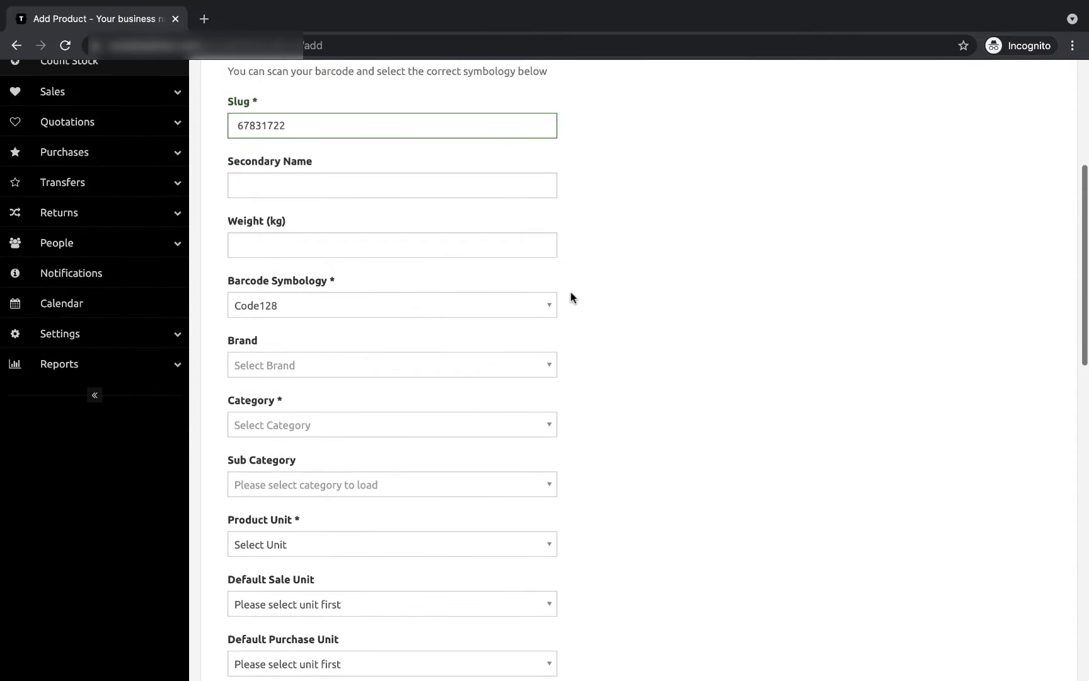
{"action": "left_click", "coordinate": [413, 362]}
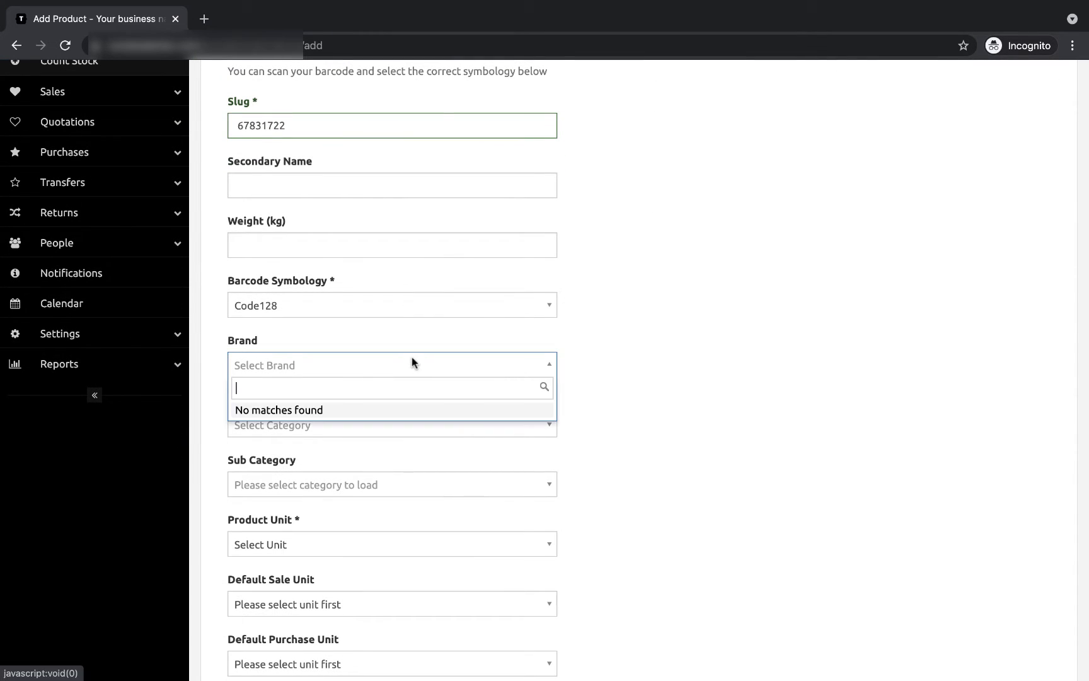
{"action": "left_click", "coordinate": [487, 358]}
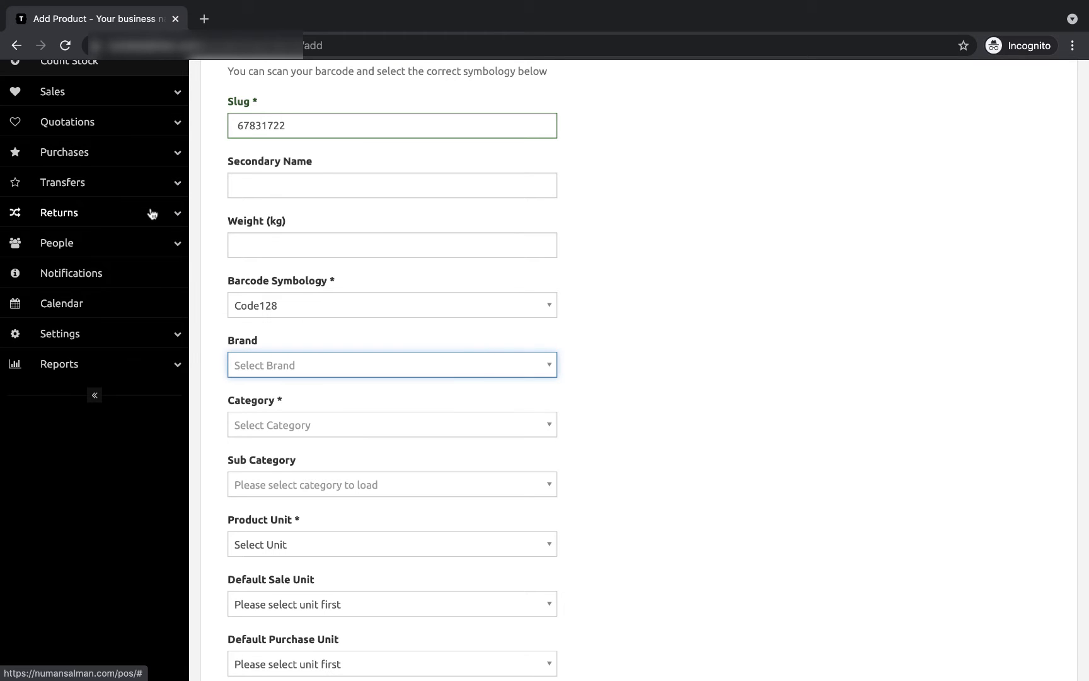
{"action": "scroll", "coordinate": [152, 213], "scroll_direction": "up", "scroll_amount": 1}
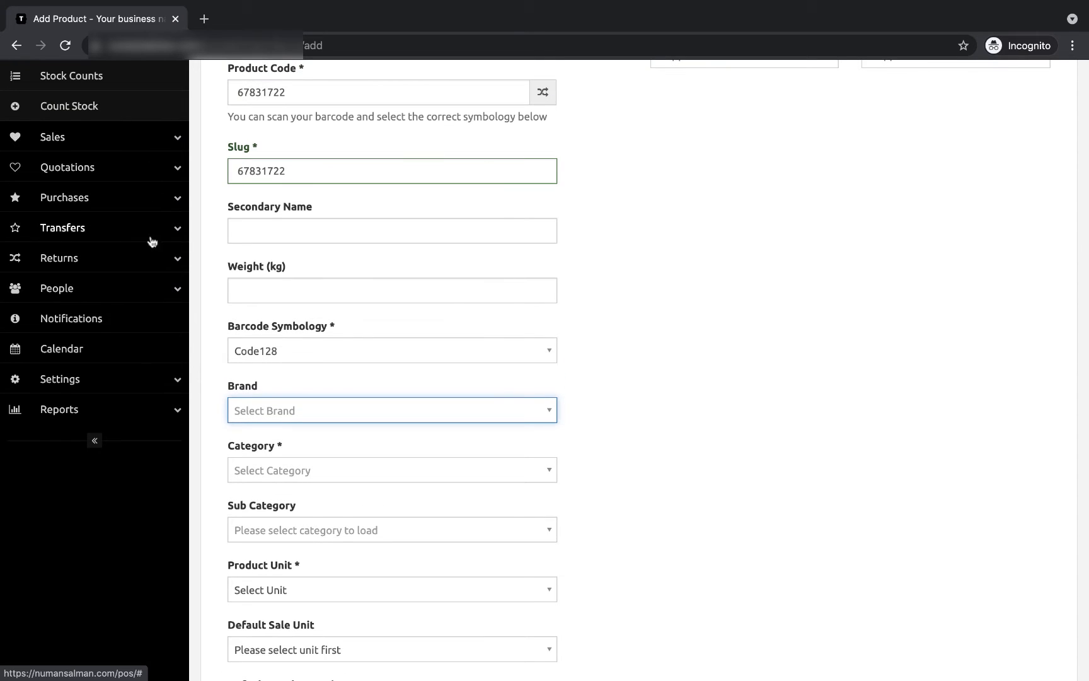
Step: Expand the Settings menu in the sidebar to reveal Brands and Units
{"action": "left_click", "coordinate": [136, 385]}
{"action": "scroll", "coordinate": [139, 389], "scroll_direction": "down", "scroll_amount": 5}
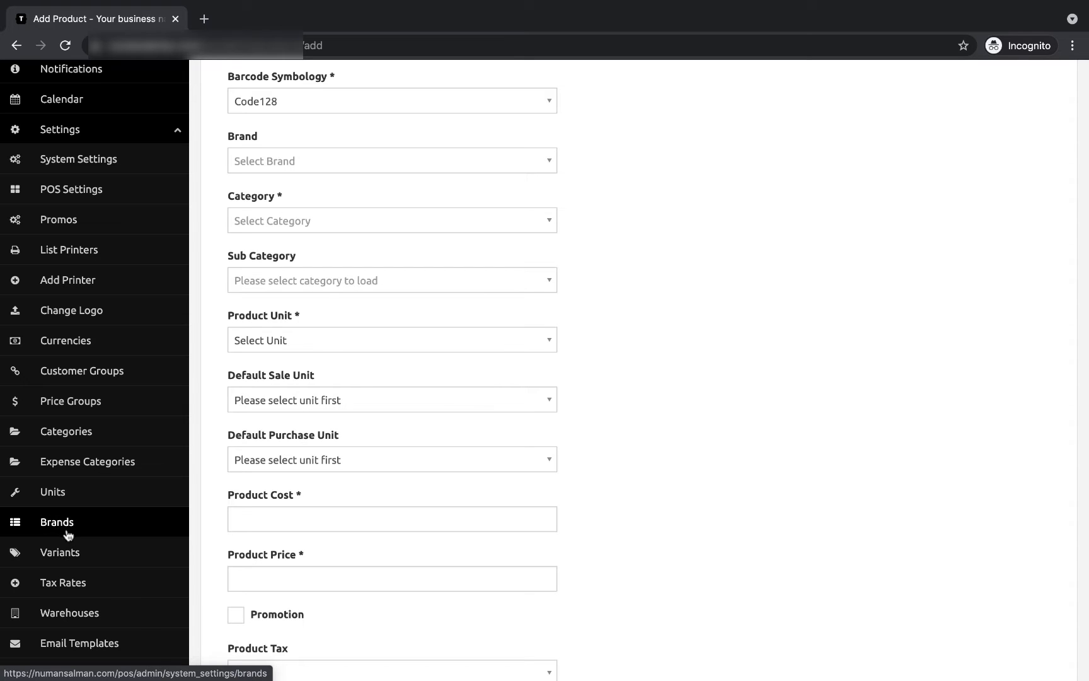
{"action": "scroll", "coordinate": [421, 414], "scroll_direction": "down", "scroll_amount": 2}
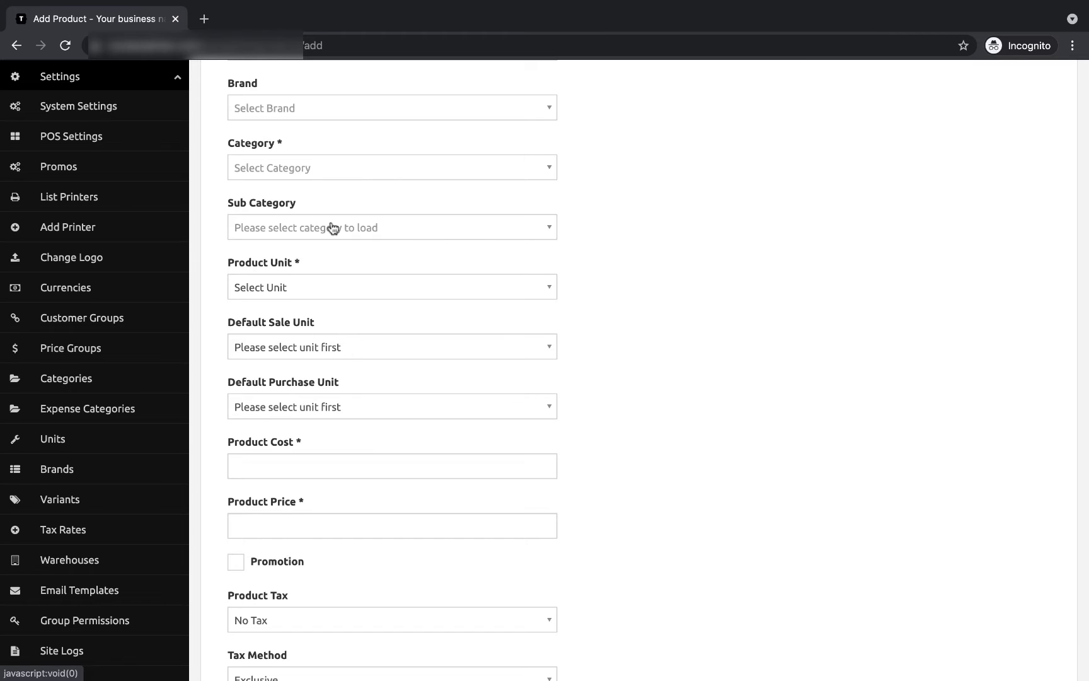
{"action": "scroll", "coordinate": [331, 226], "scroll_direction": "down", "scroll_amount": 1}
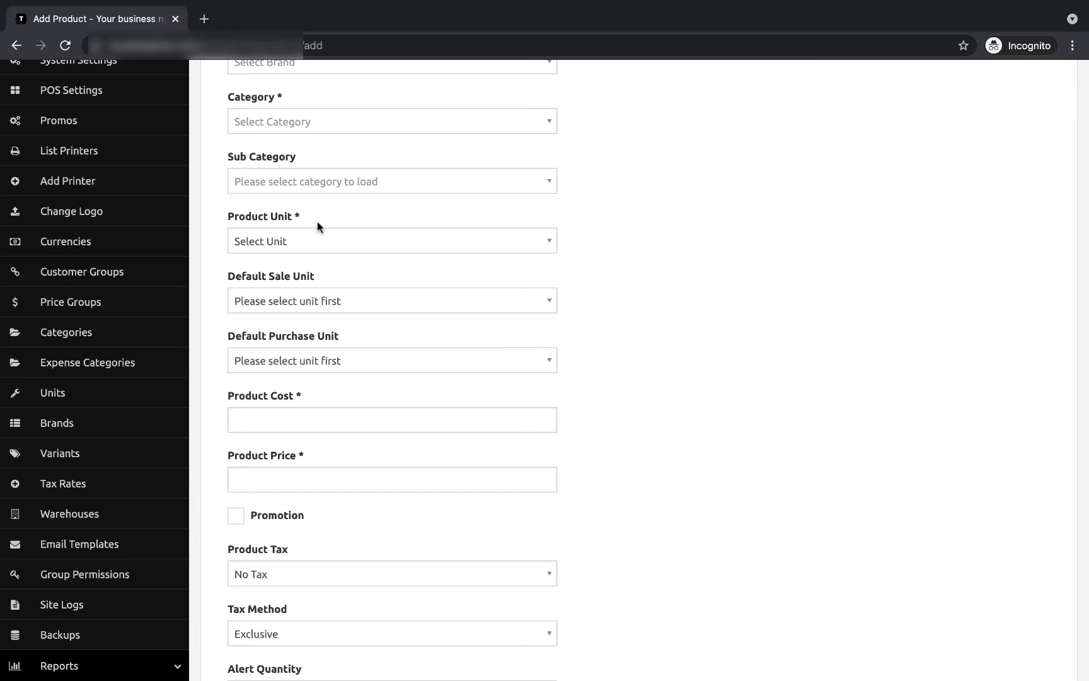
Step: Set Product Unit and Default Sale Unit to Piece (Pc), and Default Purchase Unit to Carton (10x1)
{"action": "scroll", "coordinate": [318, 221], "scroll_direction": "down", "scroll_amount": 2}
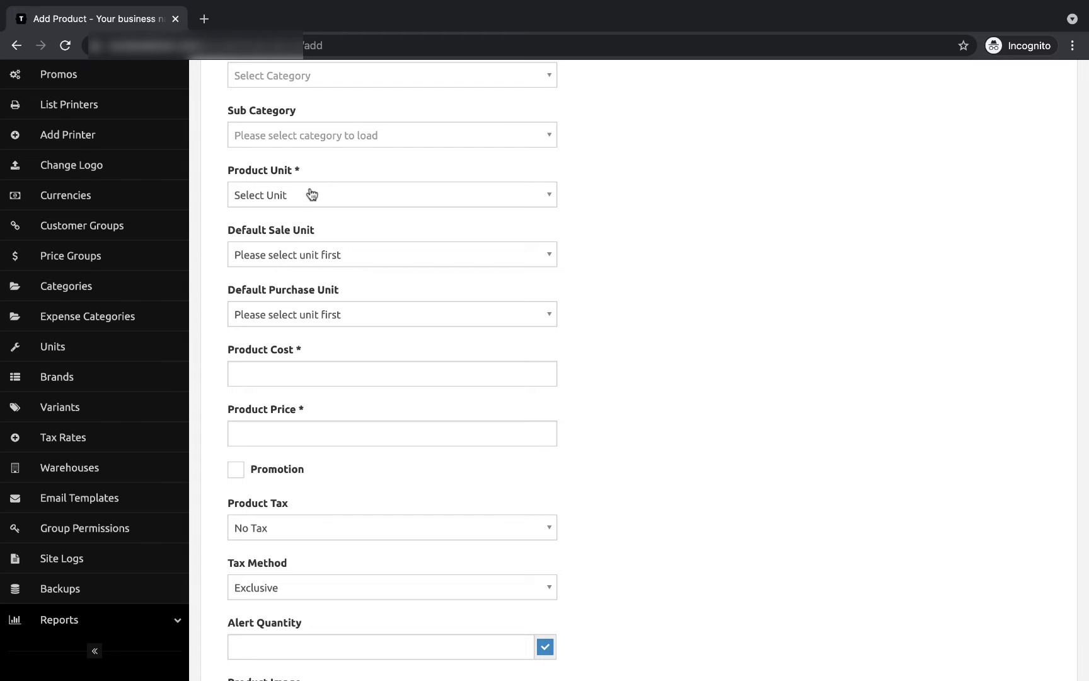
{"action": "left_click", "coordinate": [311, 201]}
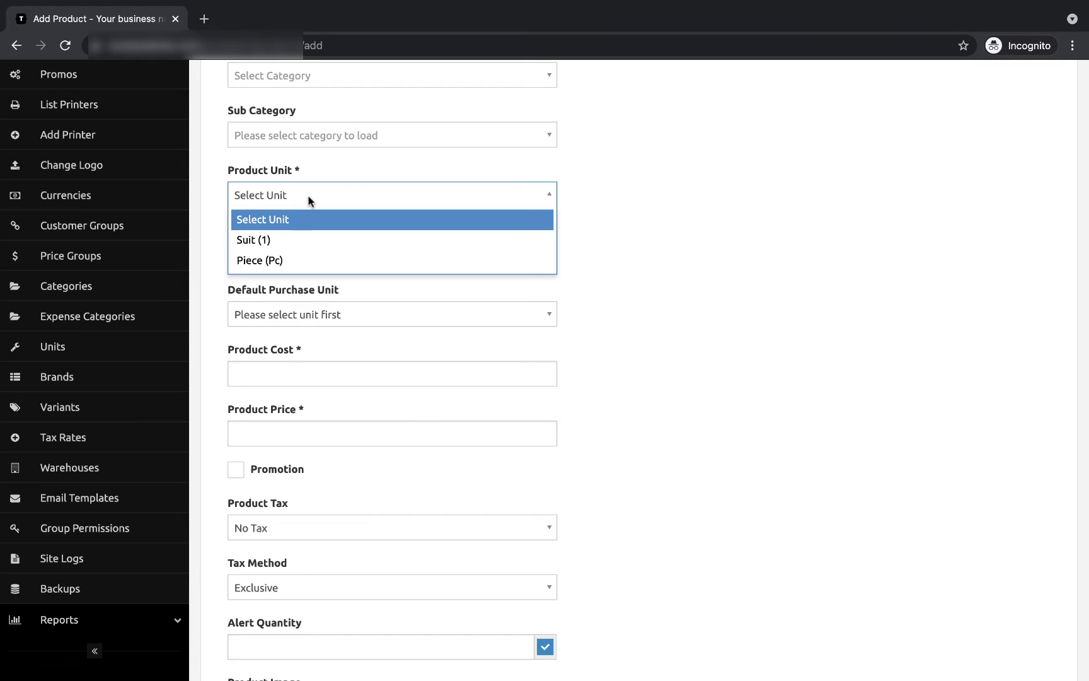
{"action": "left_click", "coordinate": [308, 261]}
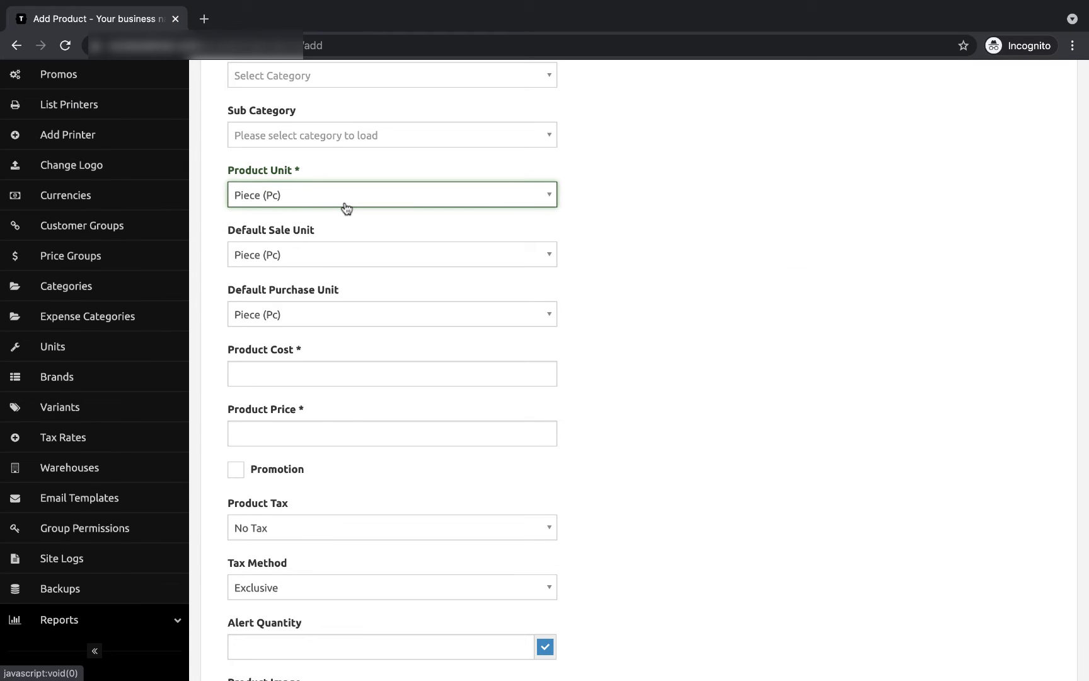
{"action": "scroll", "coordinate": [347, 208], "scroll_direction": "down", "scroll_amount": 1}
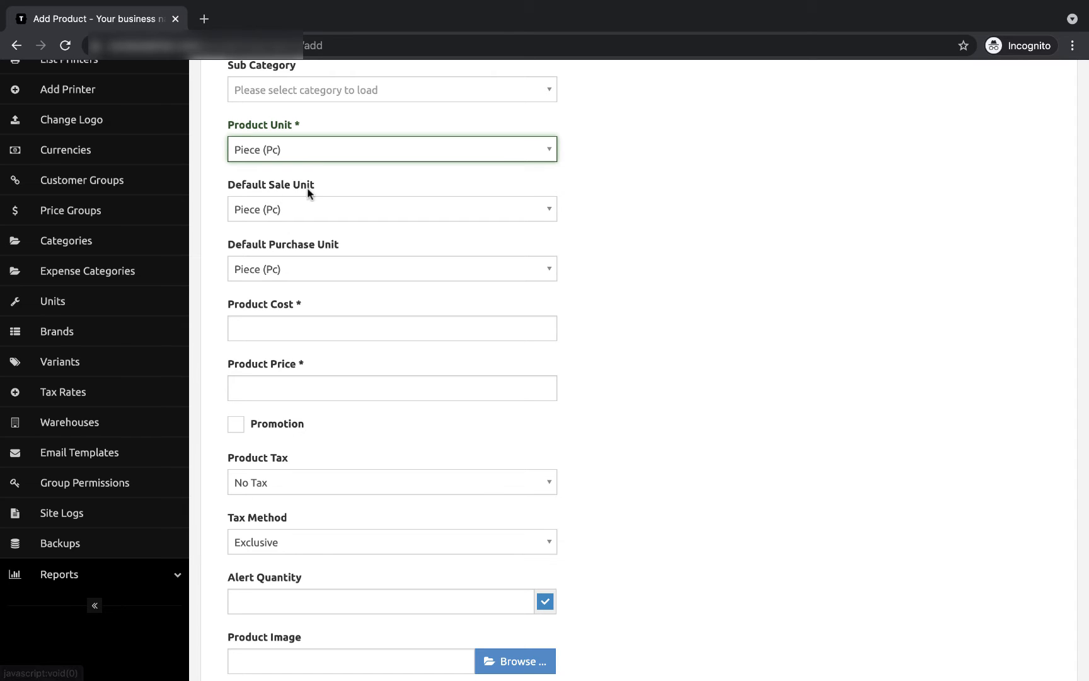
{"action": "left_click", "coordinate": [313, 213]}
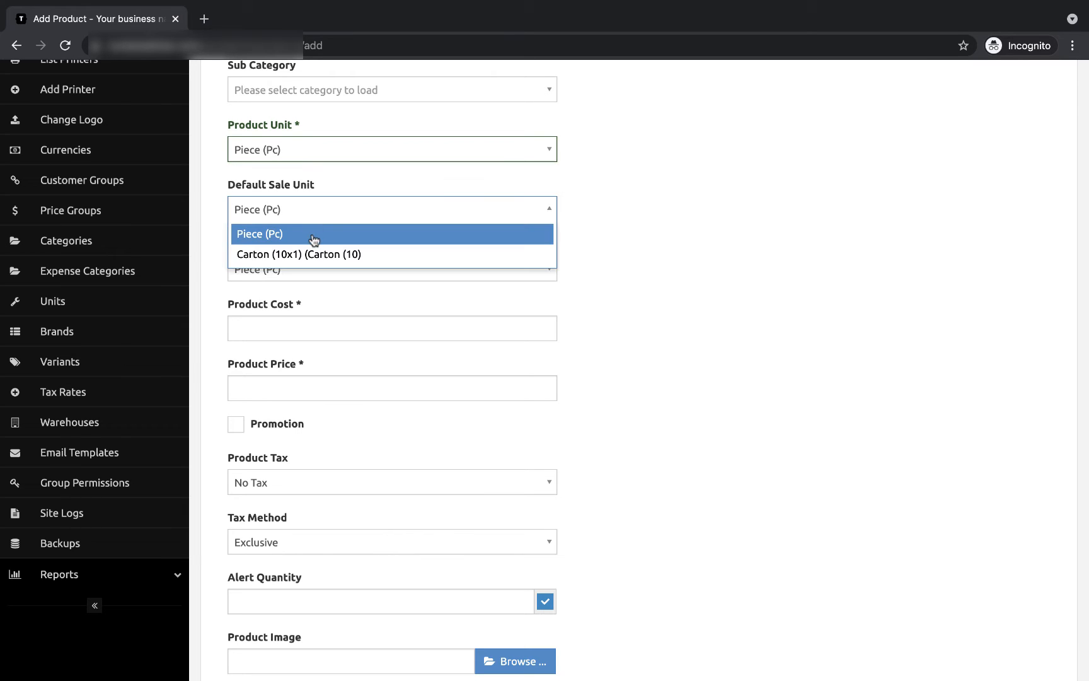
{"action": "left_click", "coordinate": [313, 240]}
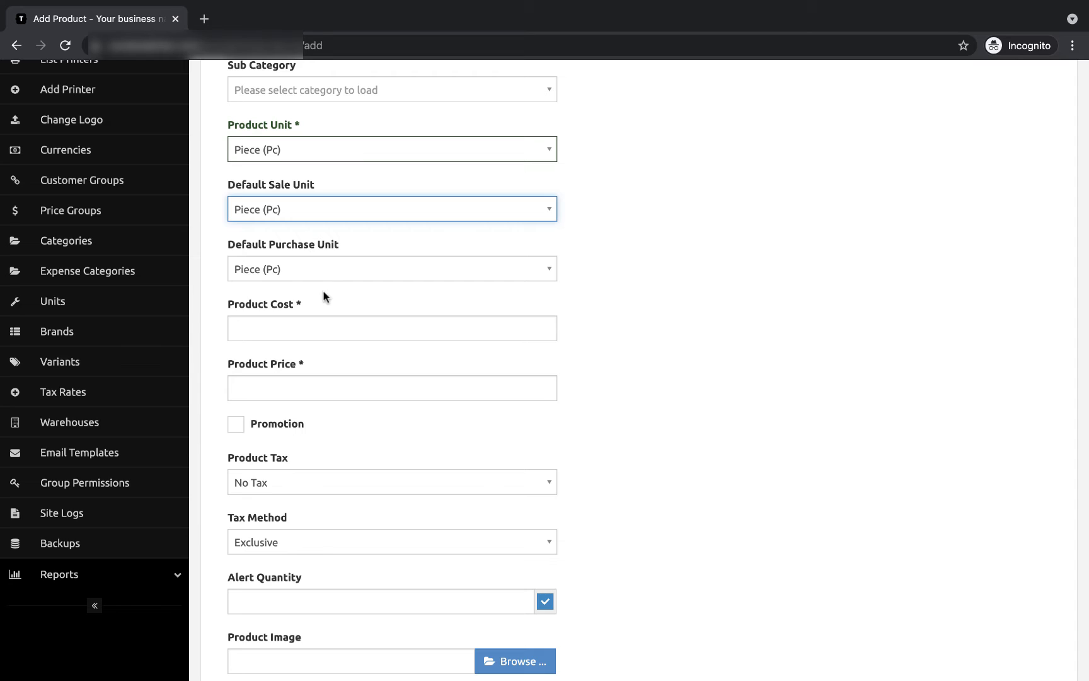
{"action": "left_click", "coordinate": [327, 269]}
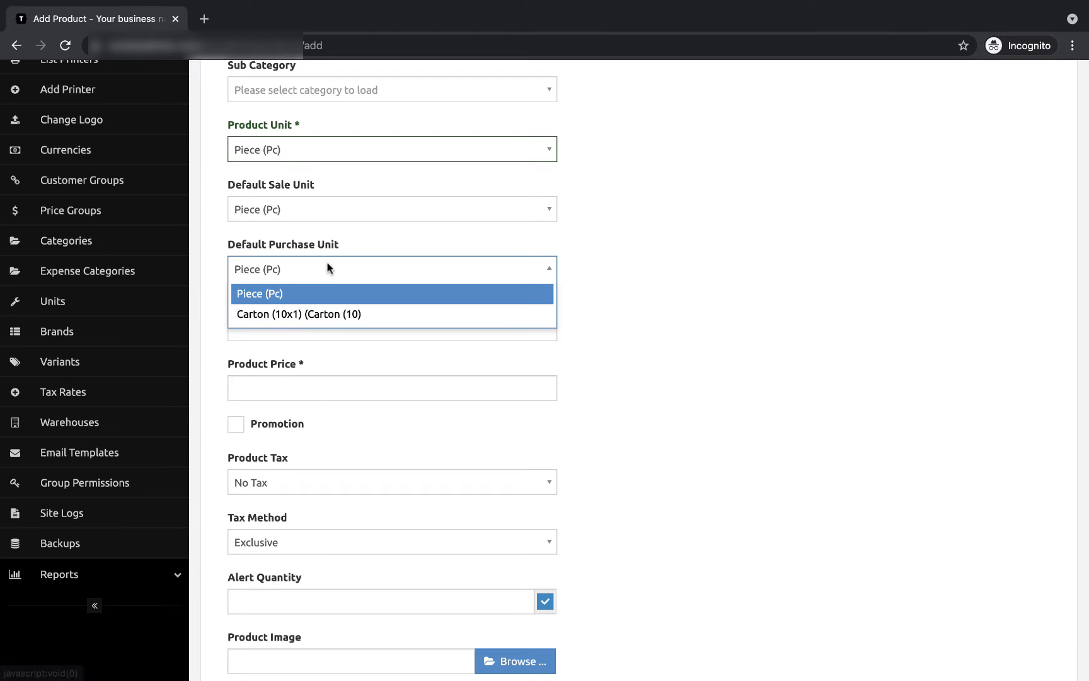
{"action": "left_click", "coordinate": [323, 312]}
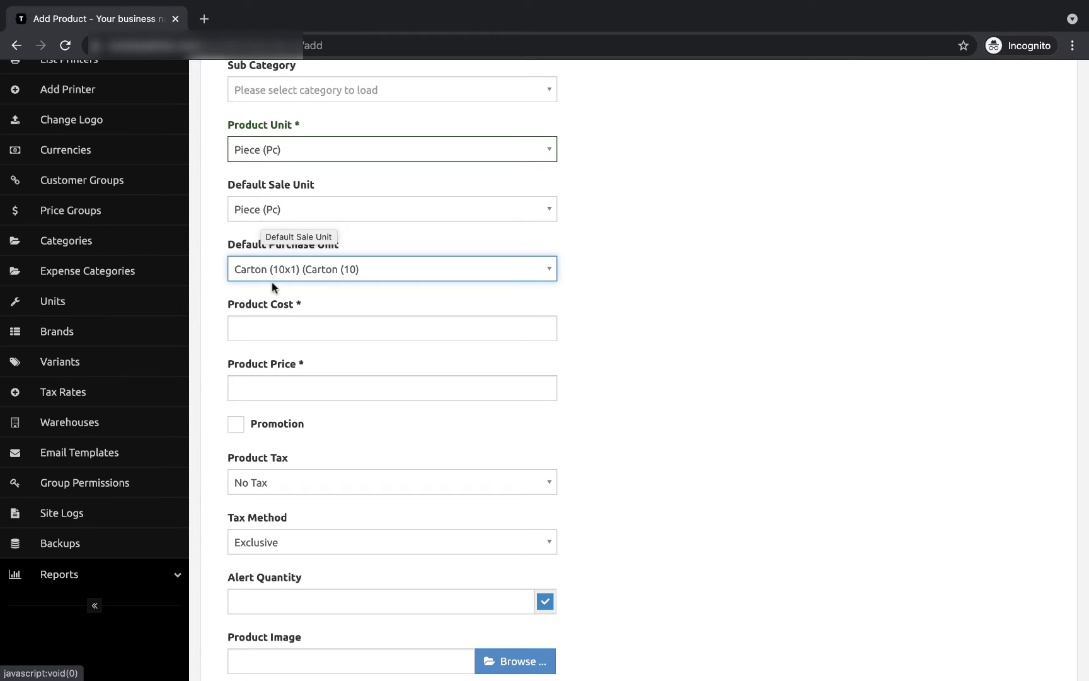
Step: Fill Product Cost with the 900 suggestion
{"action": "scroll", "coordinate": [306, 387], "scroll_direction": "down", "scroll_amount": 2}
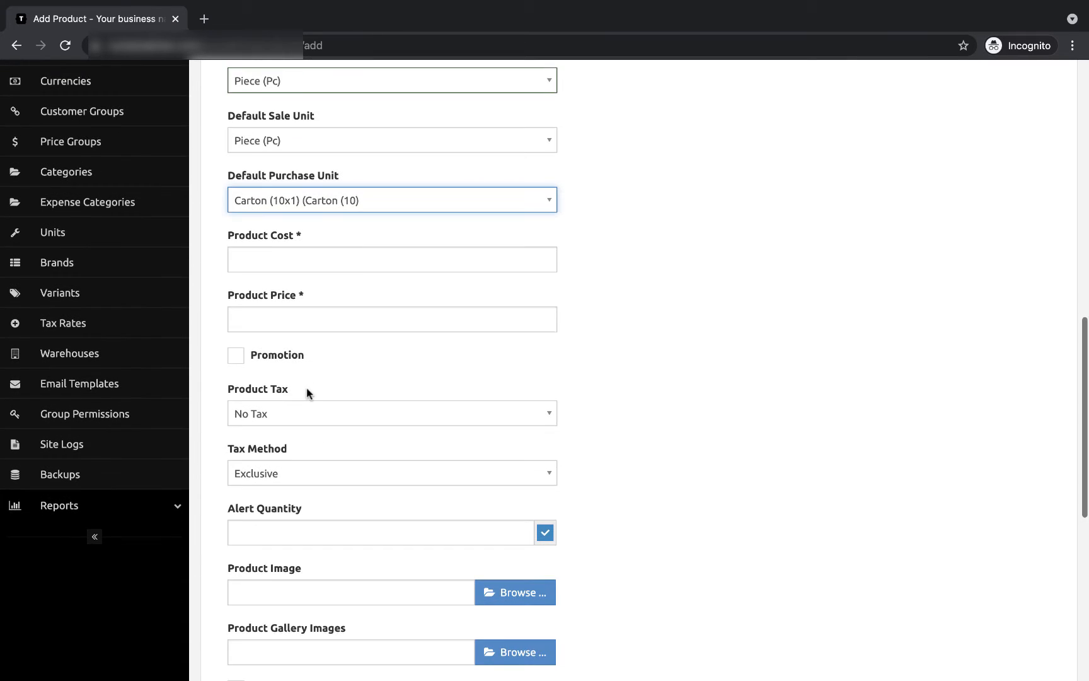
{"action": "left_click", "coordinate": [287, 258]}
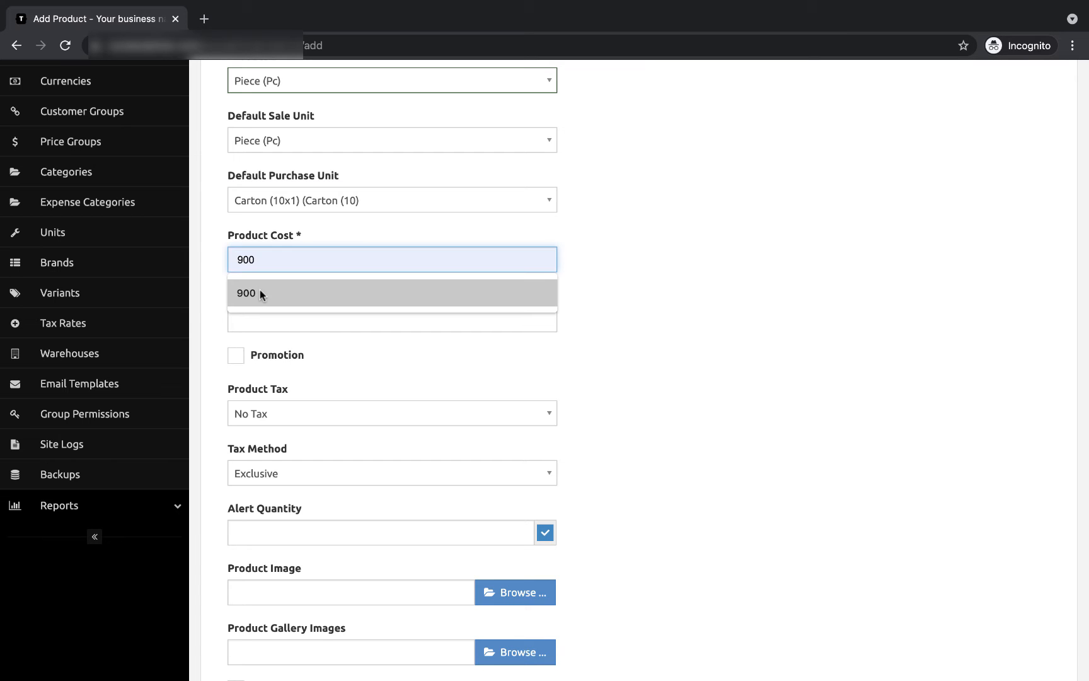
{"action": "left_click", "coordinate": [281, 292]}
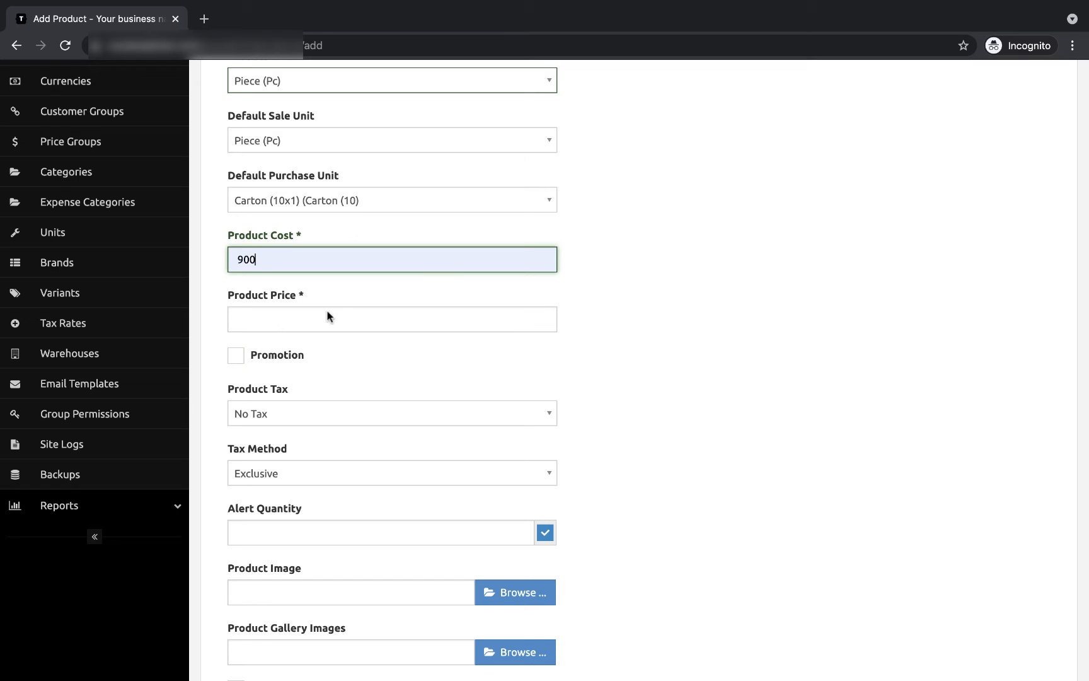
{"action": "scroll", "coordinate": [672, 187], "scroll_direction": "up", "scroll_amount": 5}
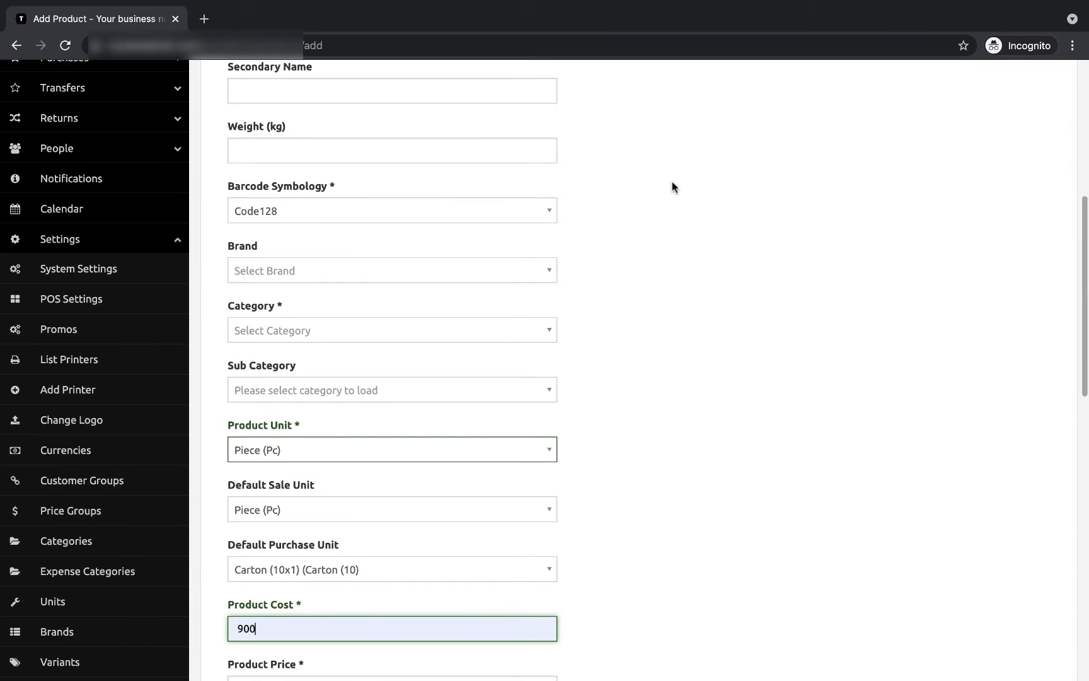
{"action": "scroll", "coordinate": [668, 326], "scroll_direction": "down", "scroll_amount": 5}
{"action": "scroll", "coordinate": [668, 322], "scroll_direction": "down", "scroll_amount": 2}
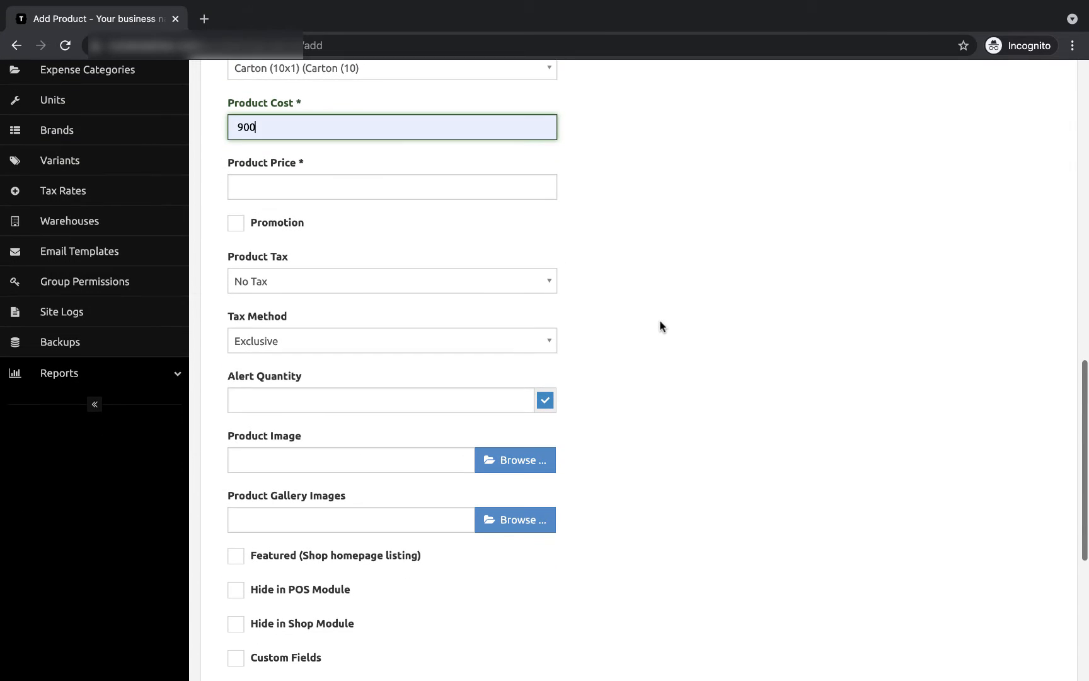
{"action": "scroll", "coordinate": [421, 340], "scroll_direction": "down", "scroll_amount": 1}
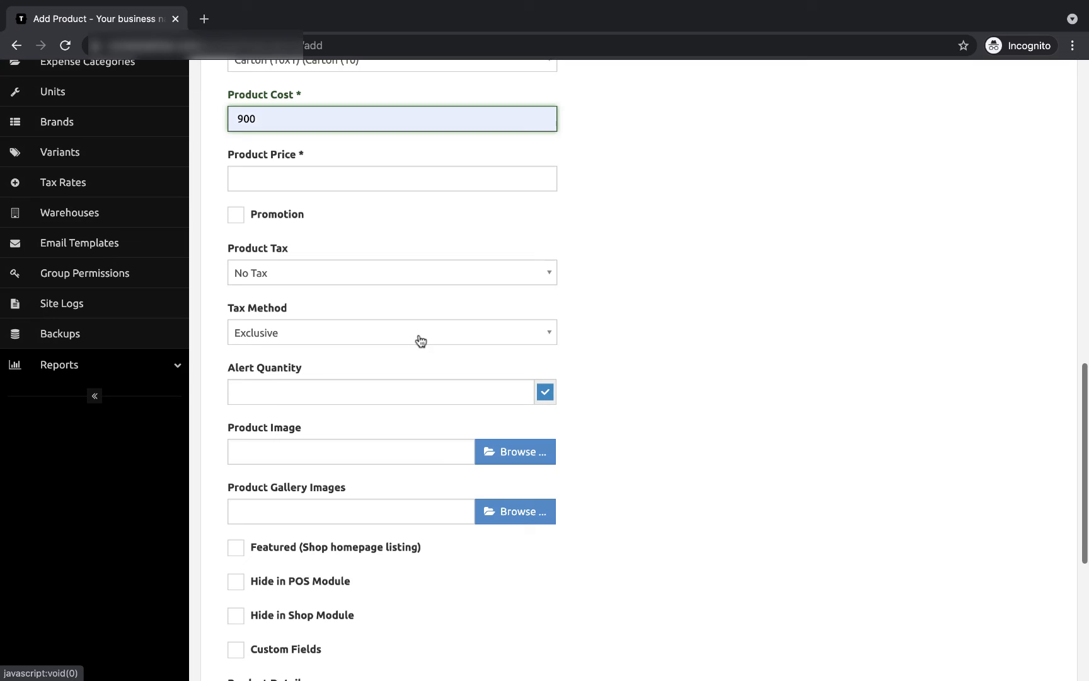
Step: Keep the Tax Method as Exclusive and look over the rest of the form
{"action": "left_click", "coordinate": [465, 329]}
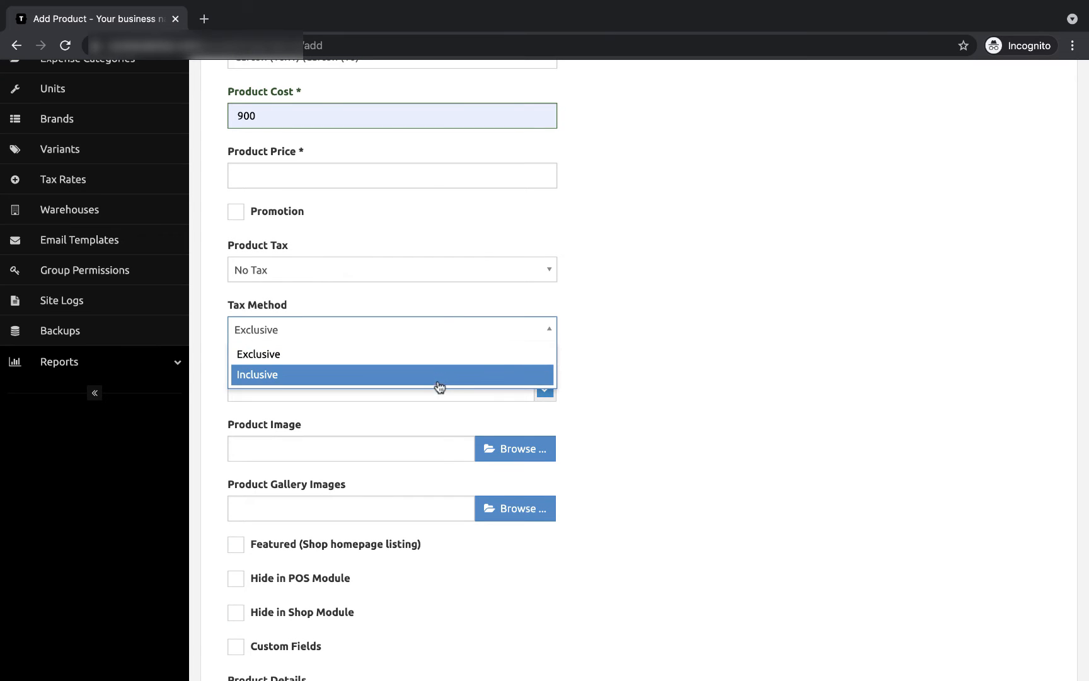
{"action": "left_click", "coordinate": [614, 306]}
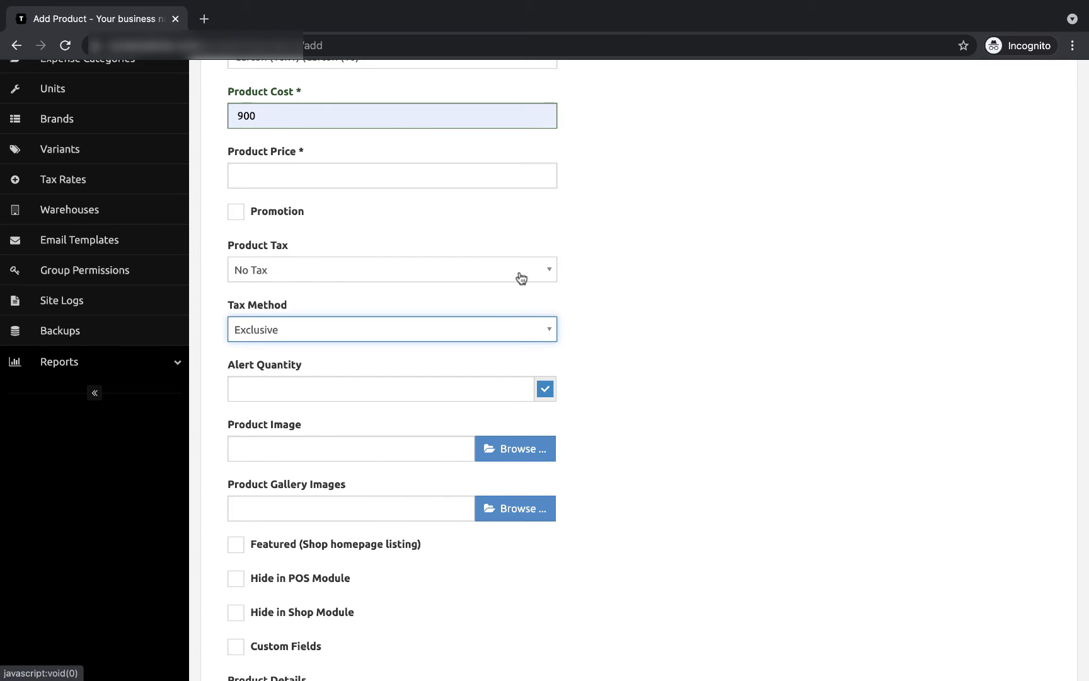
{"action": "scroll", "coordinate": [251, 290], "scroll_direction": "down", "scroll_amount": 1}
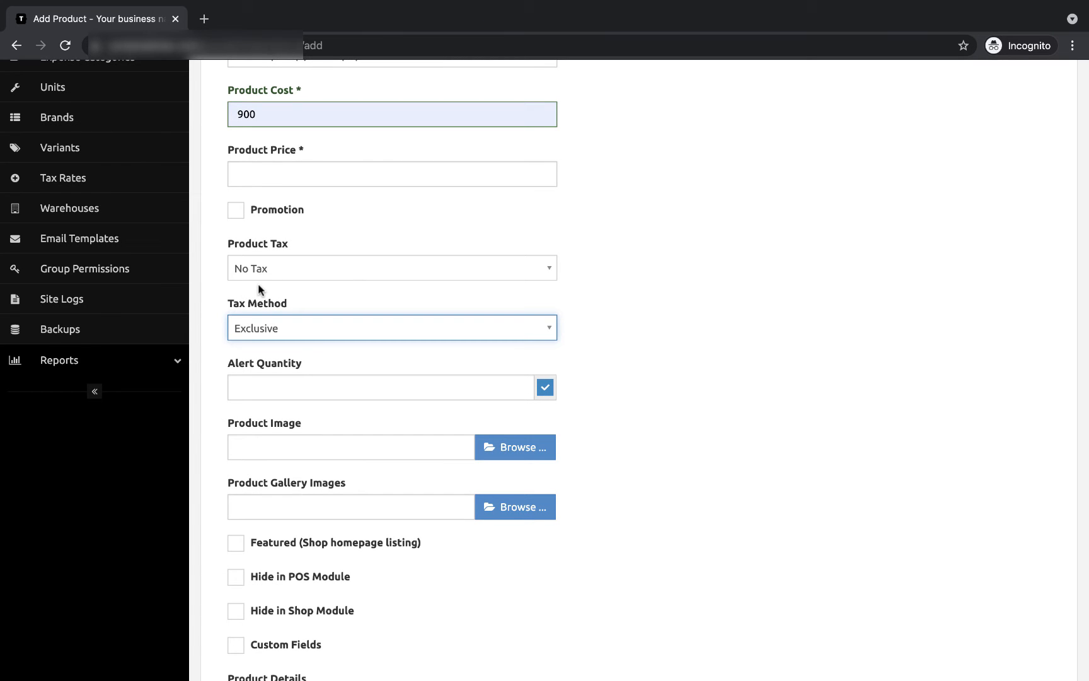
{"action": "scroll", "coordinate": [319, 281], "scroll_direction": "down", "scroll_amount": 2}
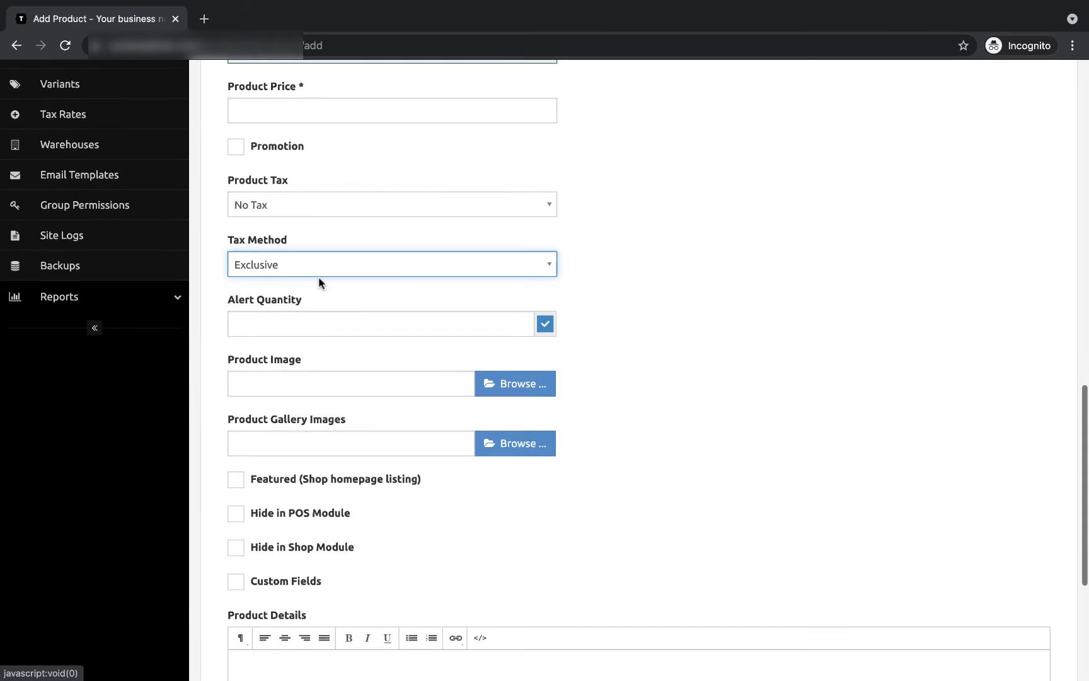
{"action": "scroll", "coordinate": [335, 323], "scroll_direction": "down", "scroll_amount": 4}
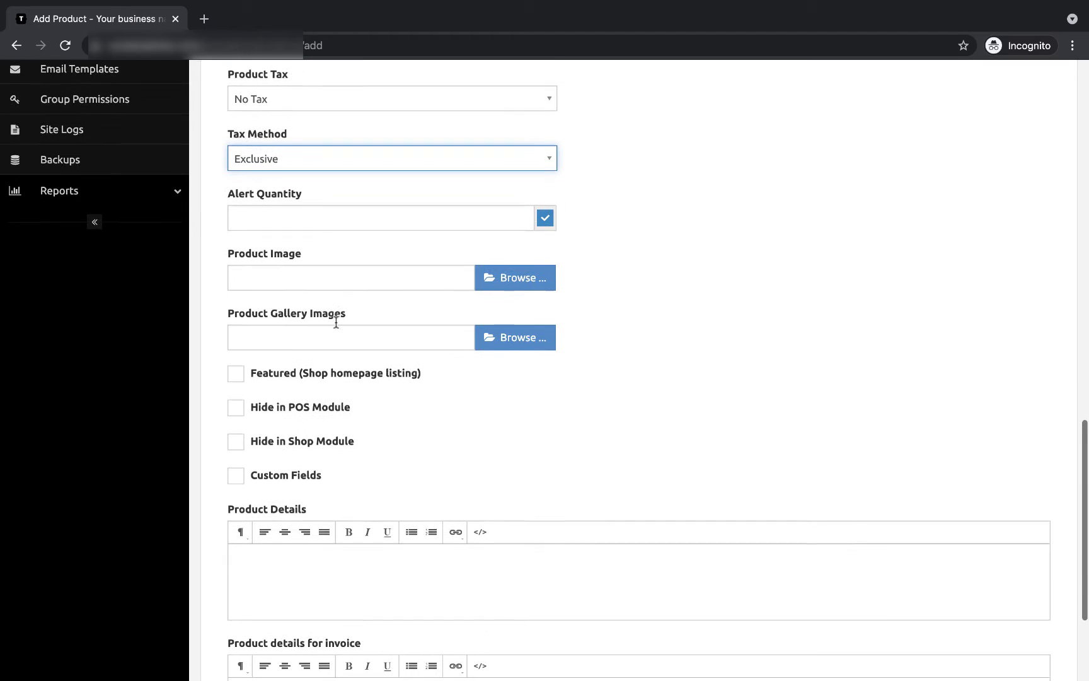
{"action": "scroll", "coordinate": [336, 327], "scroll_direction": "down", "scroll_amount": 2}
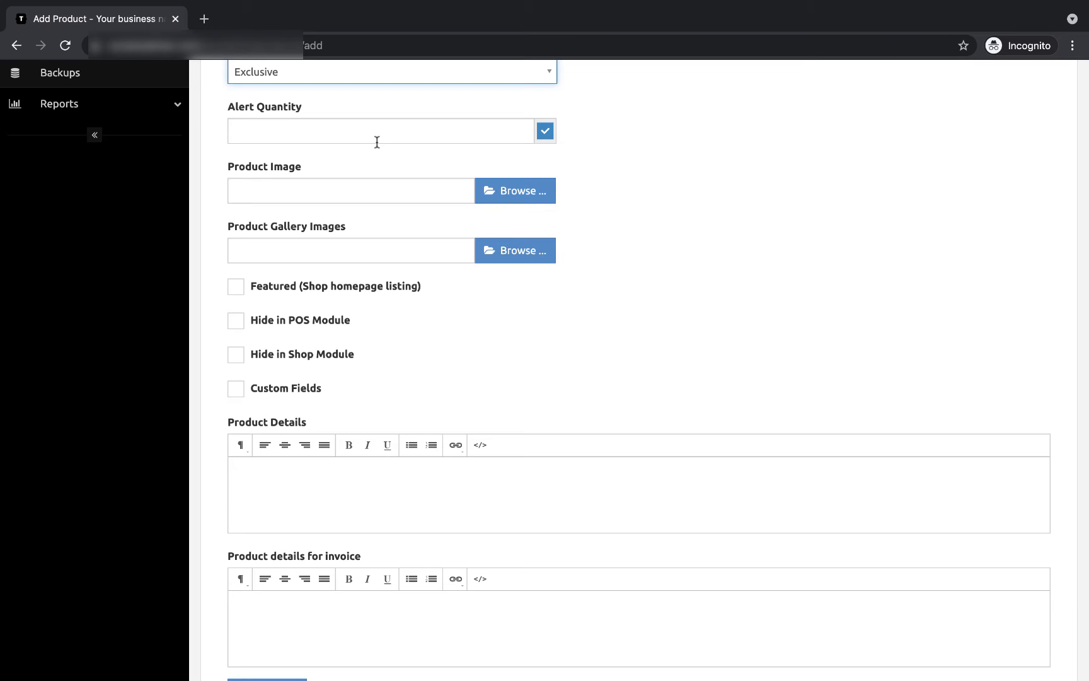
{"action": "scroll", "coordinate": [312, 173], "scroll_direction": "down", "scroll_amount": 1}
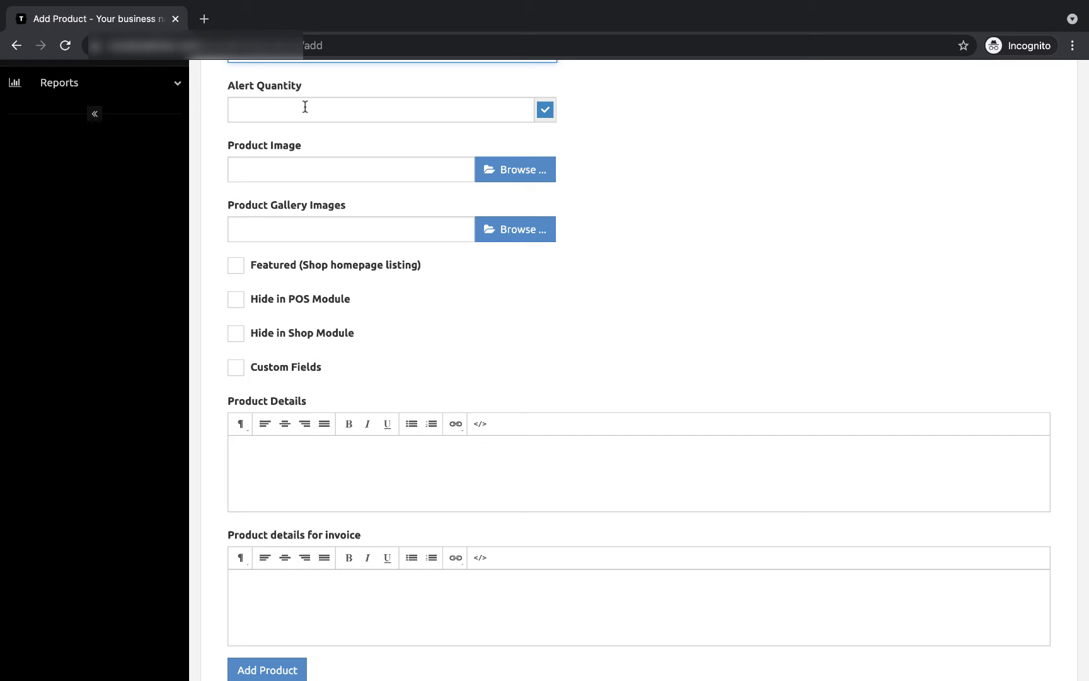
{"action": "scroll", "coordinate": [343, 311], "scroll_direction": "down", "scroll_amount": 1}
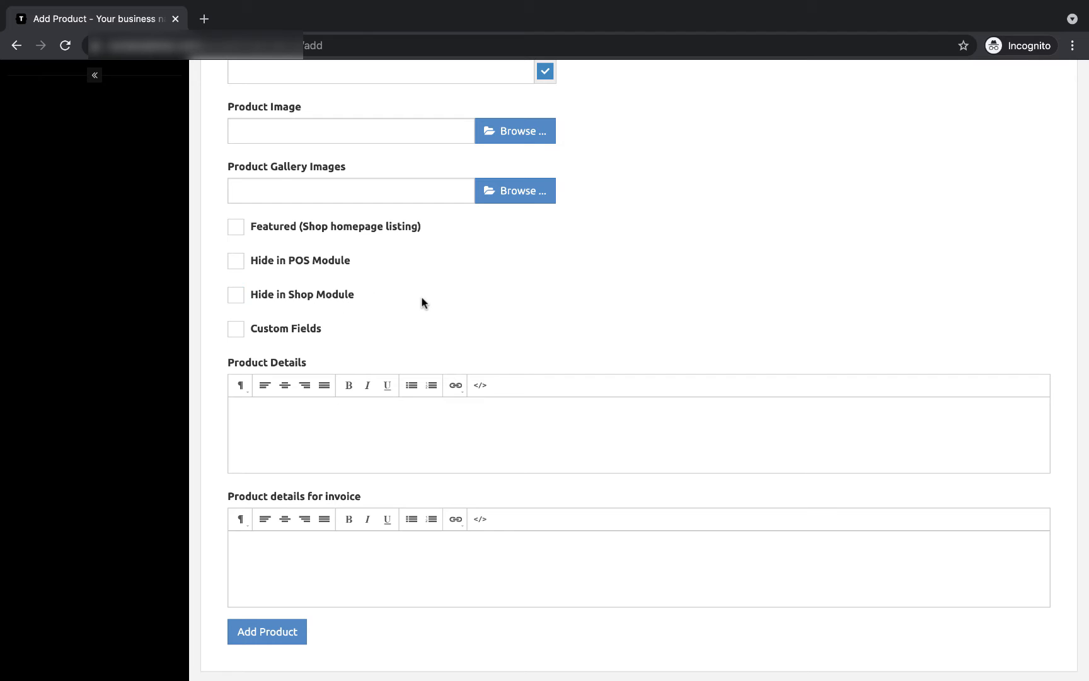
{"action": "scroll", "coordinate": [423, 303], "scroll_direction": "down", "scroll_amount": 1}
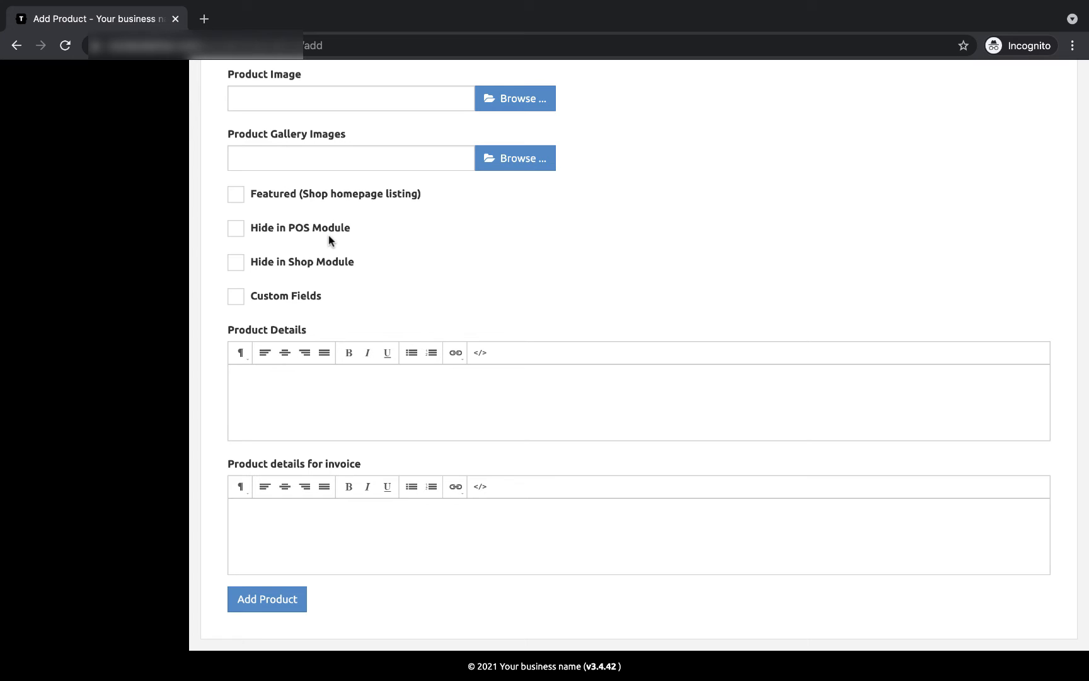
{"action": "scroll", "coordinate": [328, 236], "scroll_direction": "up", "scroll_amount": 1}
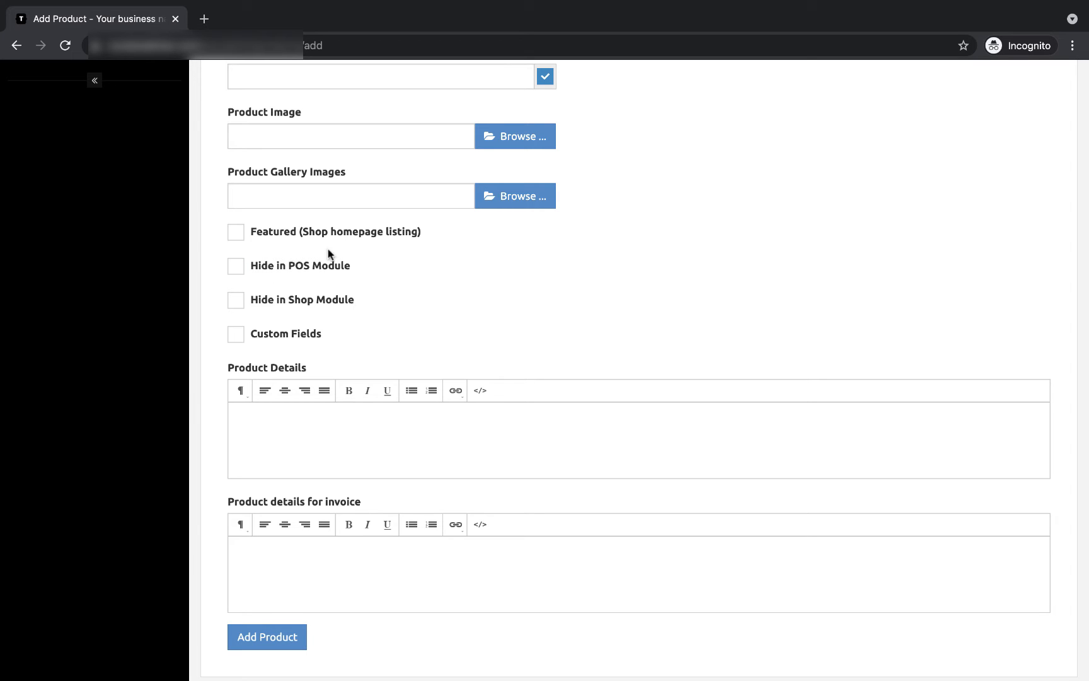
{"action": "scroll", "coordinate": [441, 391], "scroll_direction": "down", "scroll_amount": 1}
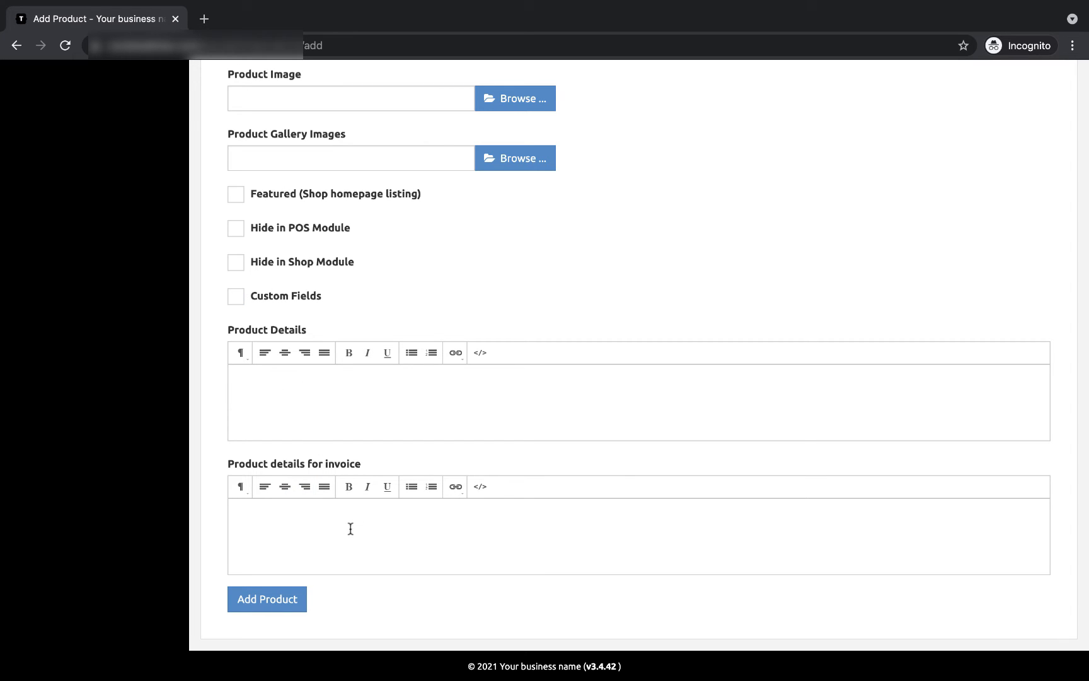
{"action": "scroll", "coordinate": [404, 373], "scroll_direction": "up", "scroll_amount": 13}
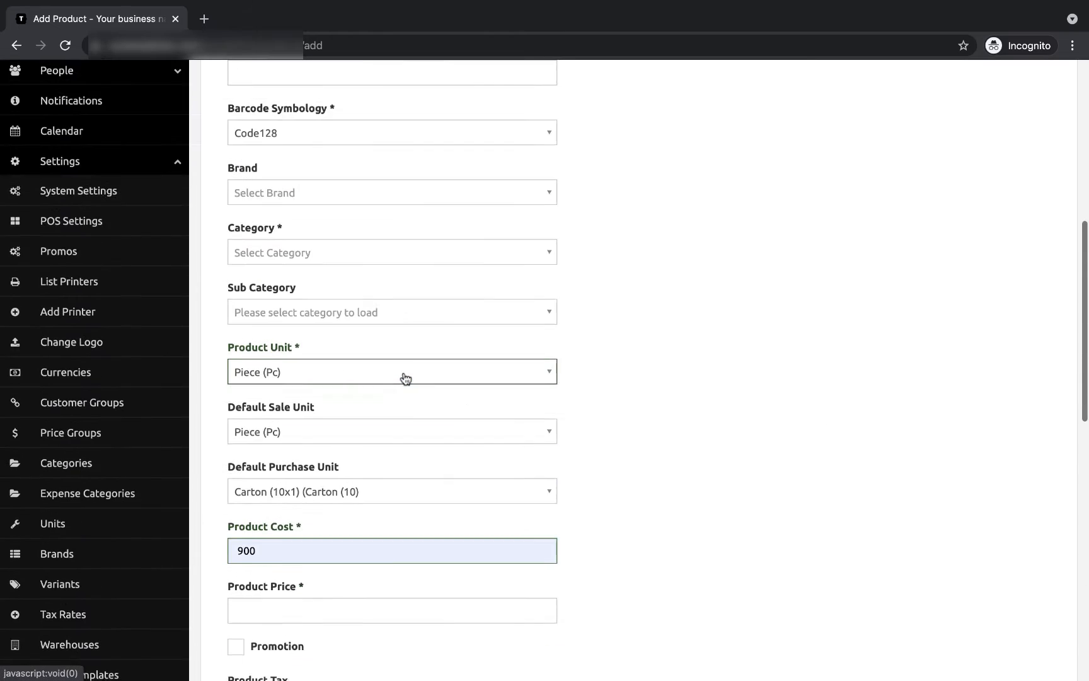
{"action": "scroll", "coordinate": [508, 531], "scroll_direction": "down", "scroll_amount": 5}
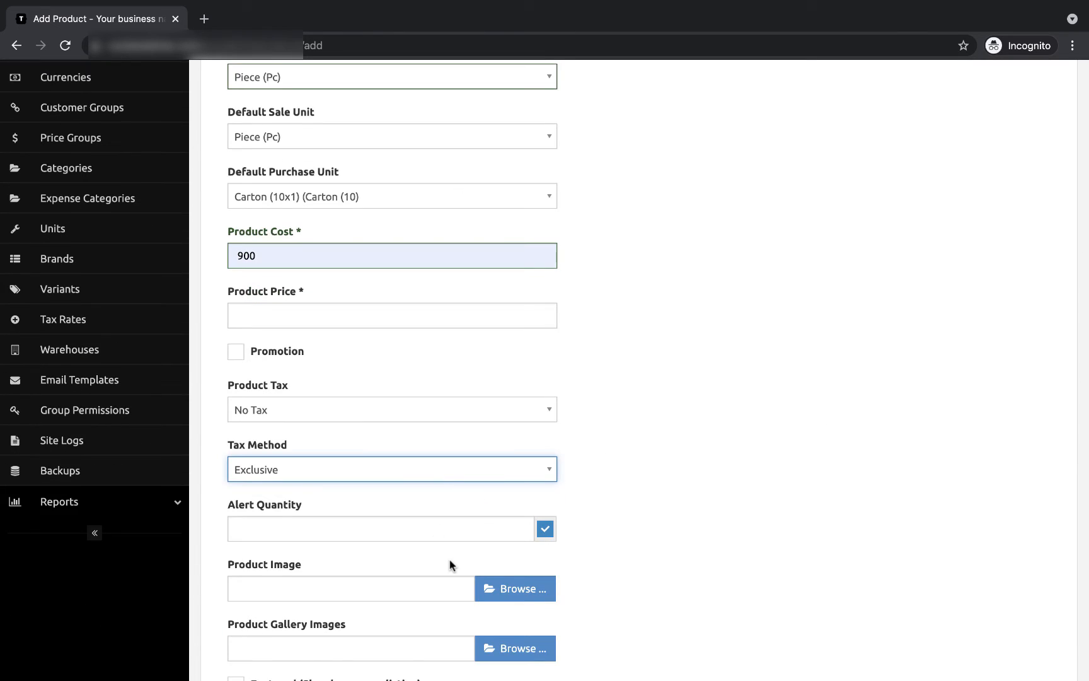
{"action": "scroll", "coordinate": [451, 564], "scroll_direction": "down", "scroll_amount": 8}
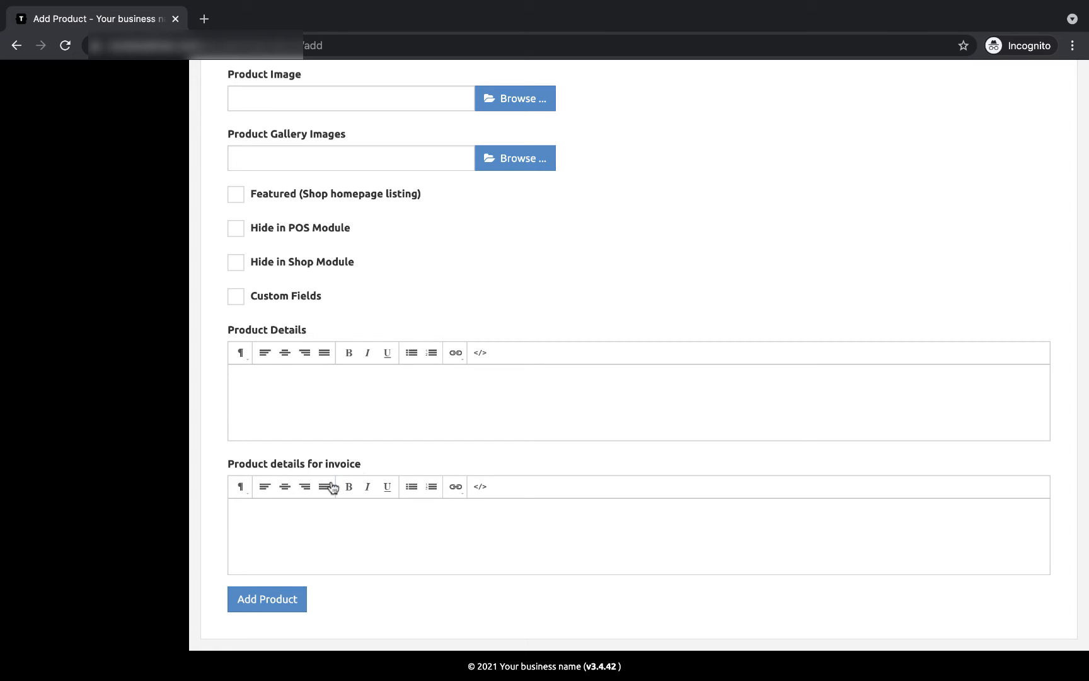
{"action": "left_click", "coordinate": [261, 525]}
Step: Leave the supplier unselected and add a second supplier entry row
{"action": "scroll", "coordinate": [329, 495], "scroll_direction": "up", "scroll_amount": 15}
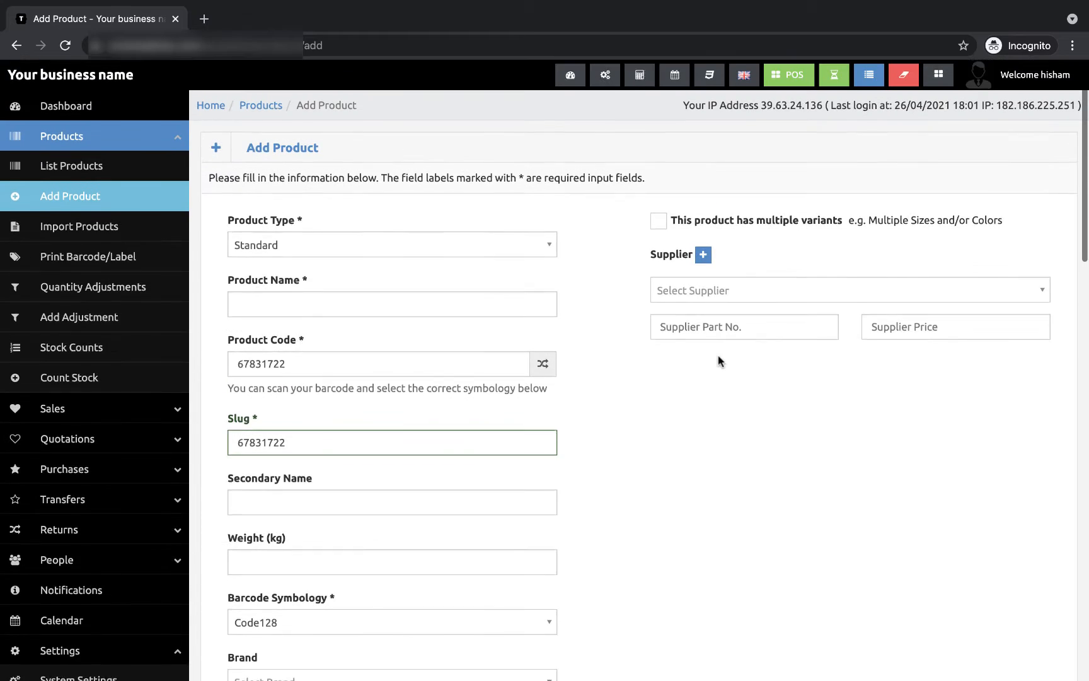
{"action": "left_click", "coordinate": [710, 294]}
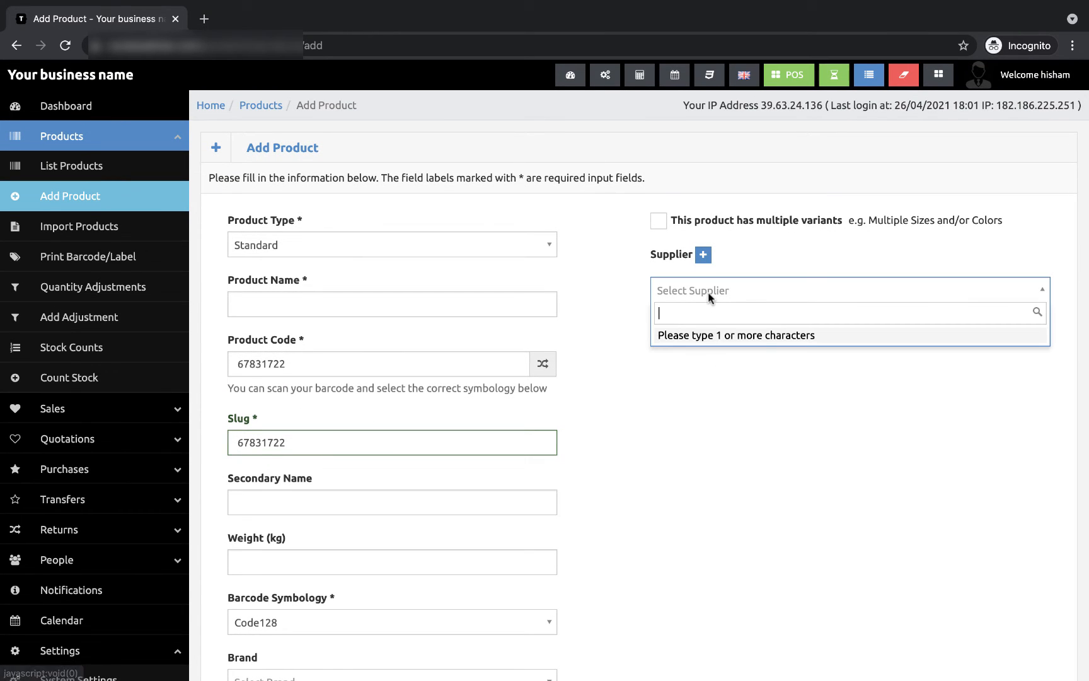
{"action": "left_click", "coordinate": [742, 294]}
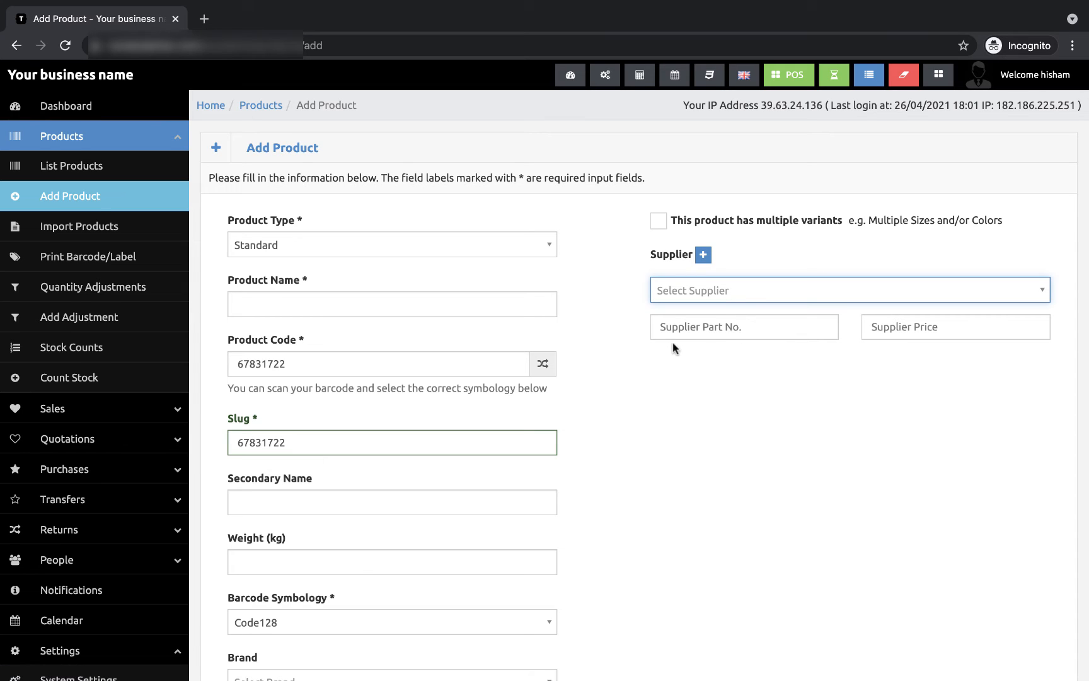
{"action": "left_click", "coordinate": [702, 256]}
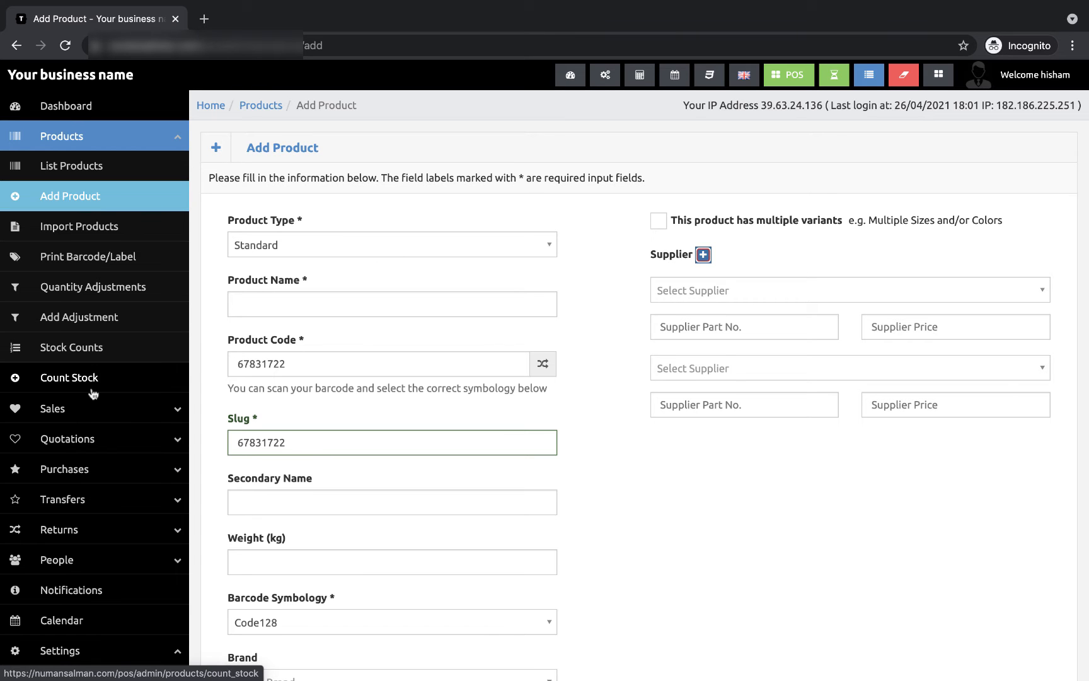
Step: Collapse Settings and expand the People section in the sidebar
{"action": "scroll", "coordinate": [101, 388], "scroll_direction": "down", "scroll_amount": 2}
{"action": "scroll", "coordinate": [93, 393], "scroll_direction": "down", "scroll_amount": 5}
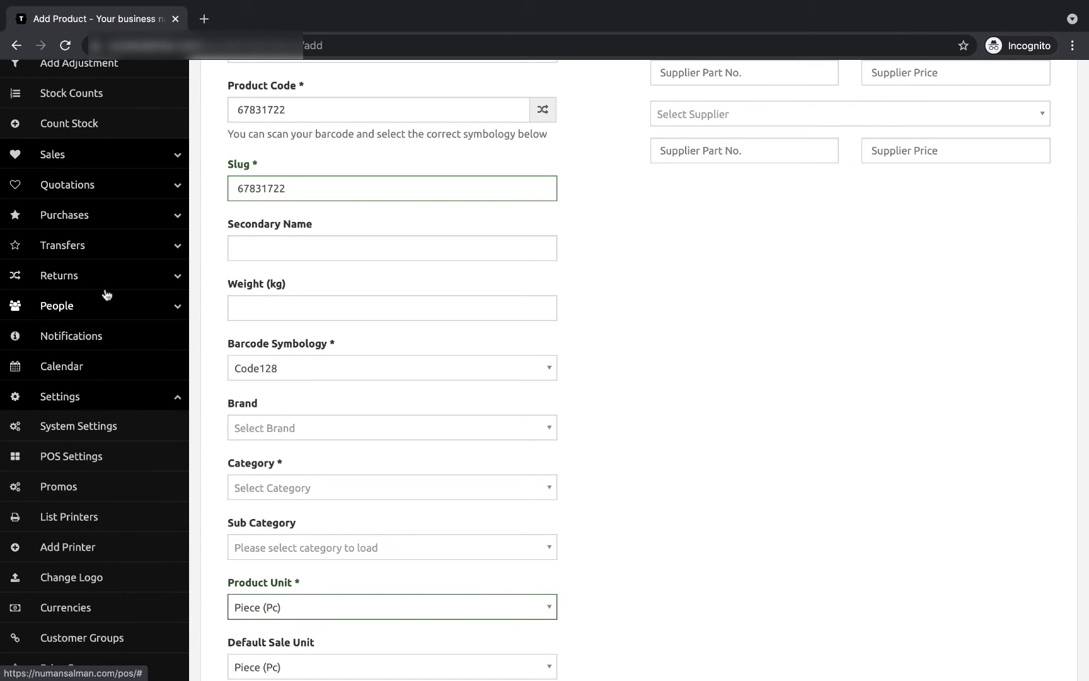
{"action": "scroll", "coordinate": [114, 501], "scroll_direction": "down", "scroll_amount": 3}
{"action": "scroll", "coordinate": [115, 502], "scroll_direction": "down", "scroll_amount": 3}
{"action": "scroll", "coordinate": [164, 379], "scroll_direction": "up", "scroll_amount": 3}
{"action": "left_click", "coordinate": [175, 347]}
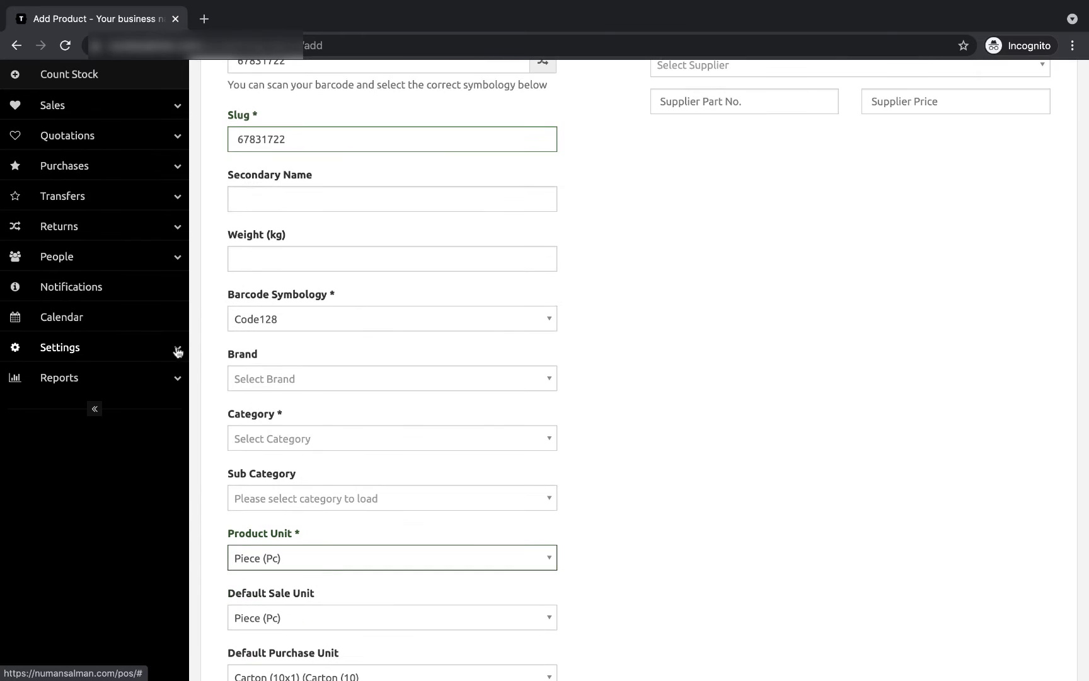
{"action": "left_click", "coordinate": [170, 261]}
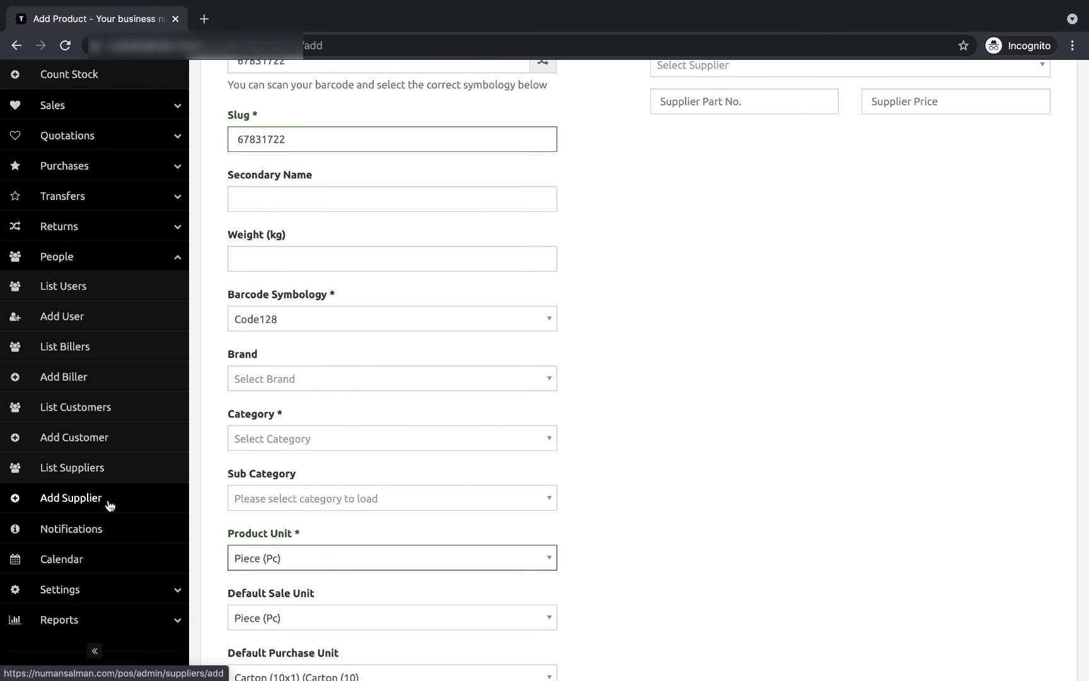
Step: Open the Add Supplier form, look through it, and close it without saving
{"action": "left_click", "coordinate": [64, 503]}
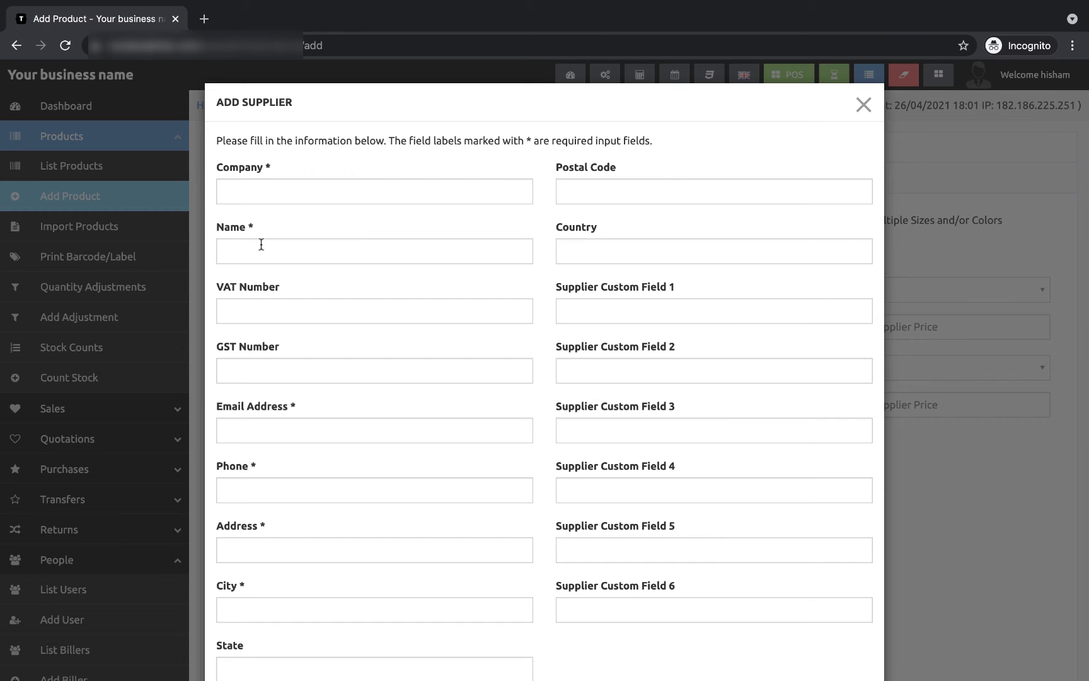
{"action": "scroll", "coordinate": [354, 316], "scroll_direction": "down", "scroll_amount": 2}
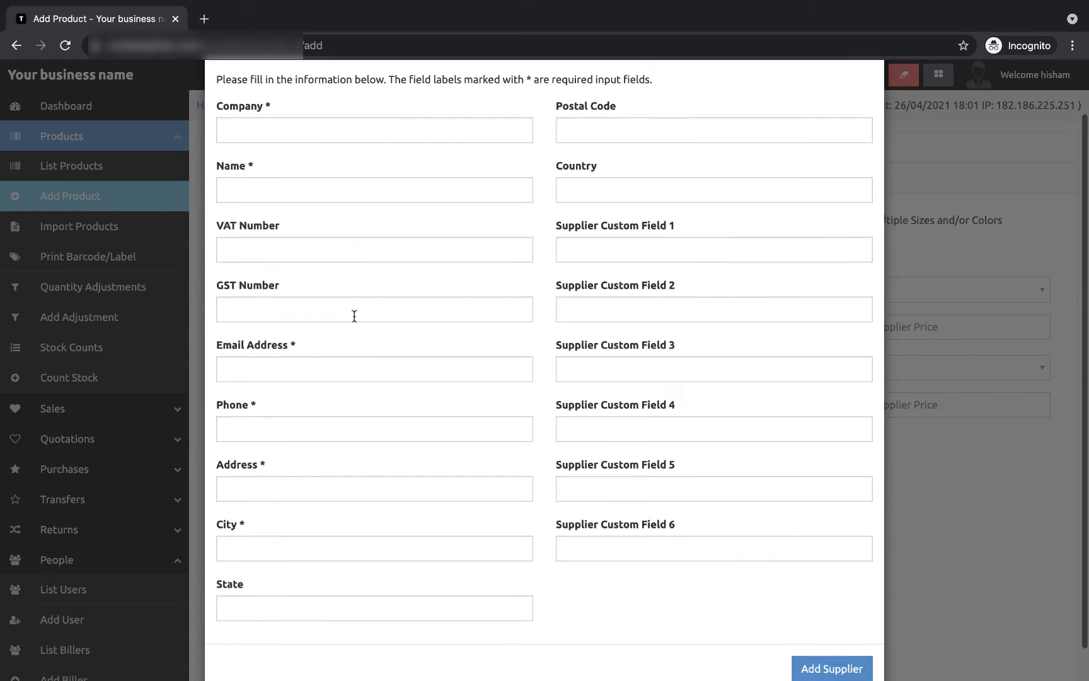
{"action": "scroll", "coordinate": [354, 316], "scroll_direction": "down", "scroll_amount": 1}
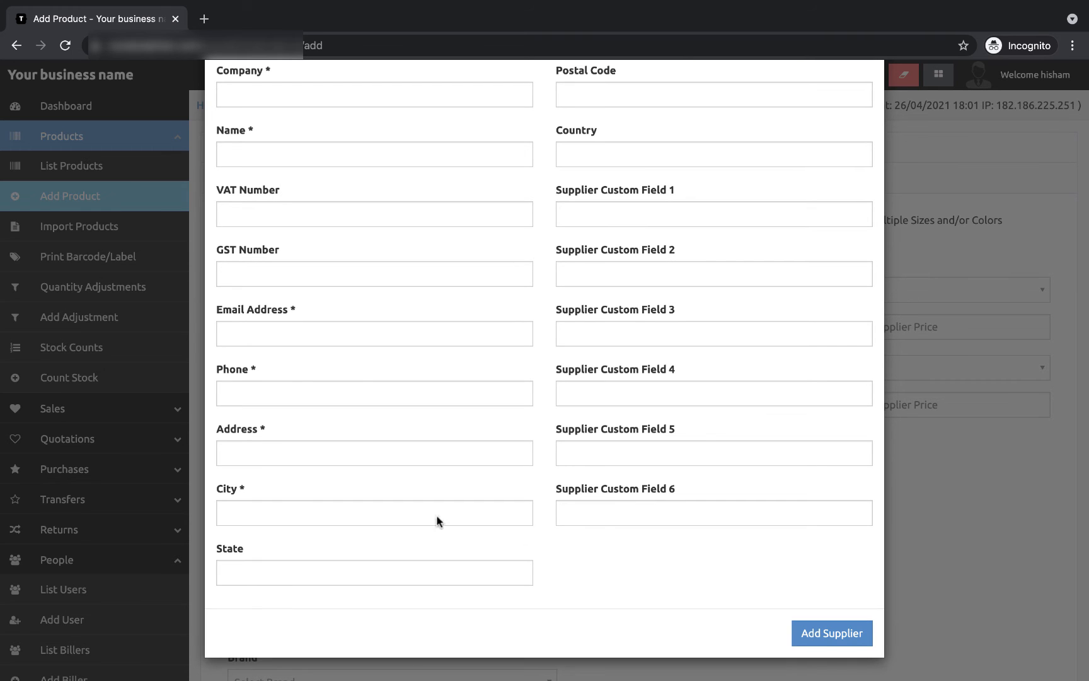
{"action": "scroll", "coordinate": [601, 516], "scroll_direction": "up", "scroll_amount": 3}
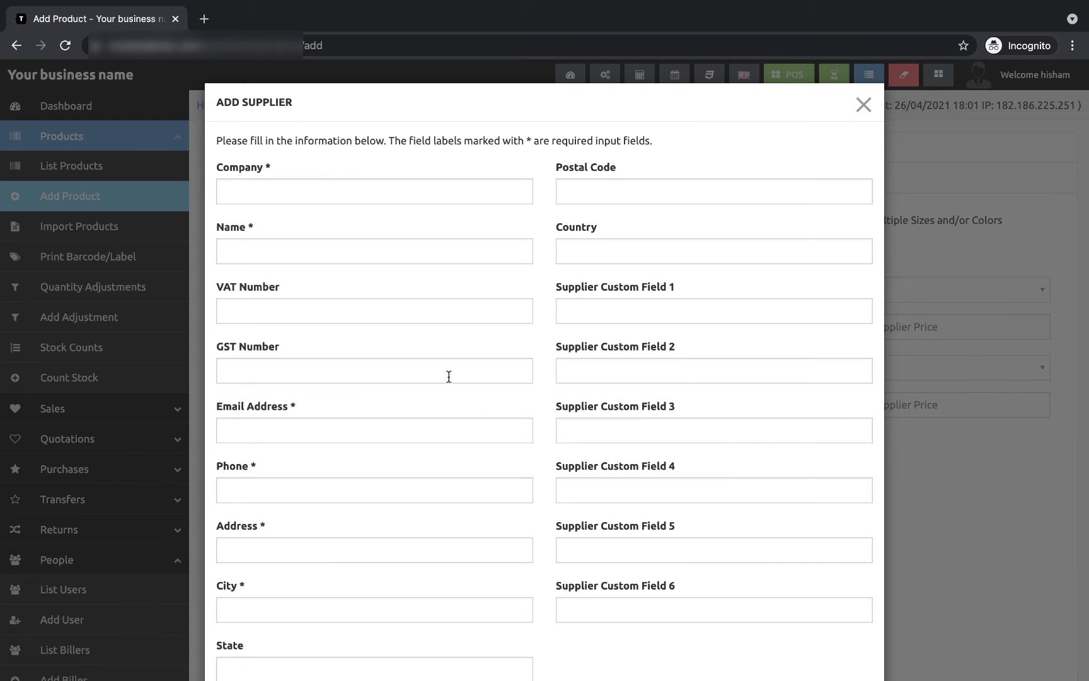
{"action": "scroll", "coordinate": [449, 376], "scroll_direction": "down", "scroll_amount": 2}
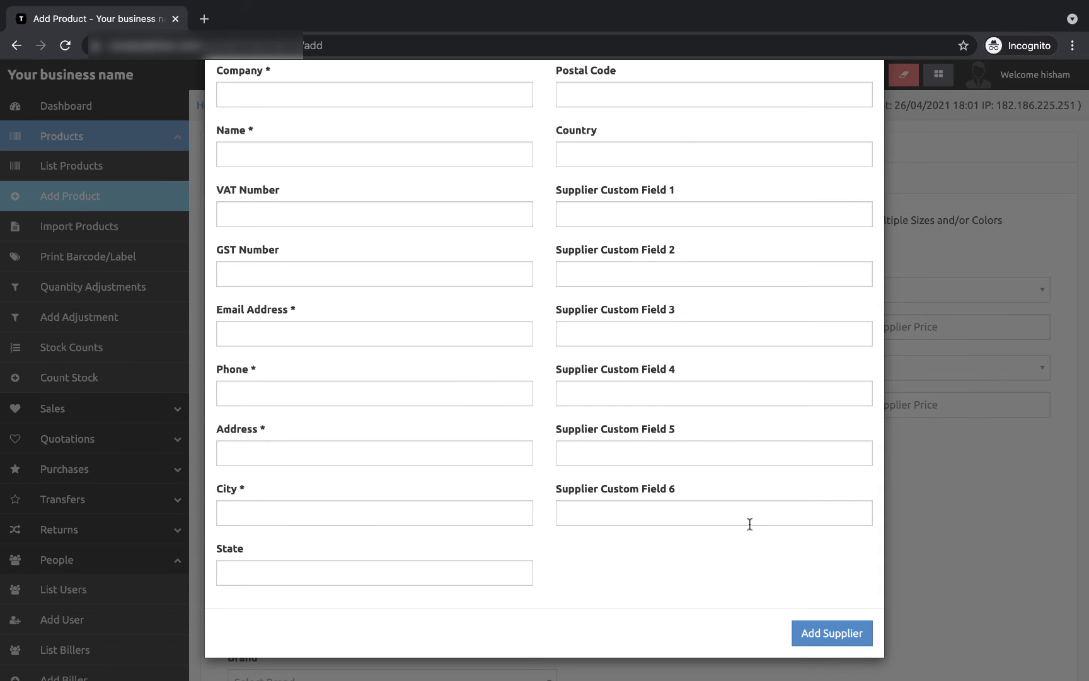
{"action": "scroll", "coordinate": [750, 519], "scroll_direction": "up", "scroll_amount": 2}
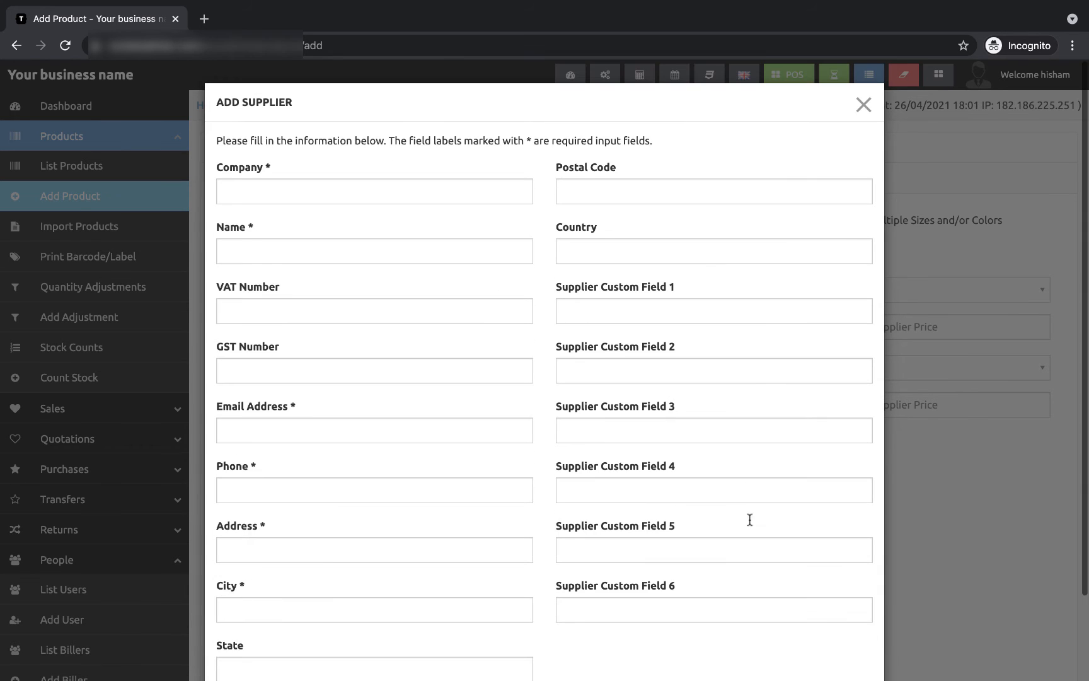
{"action": "left_click", "coordinate": [864, 105]}
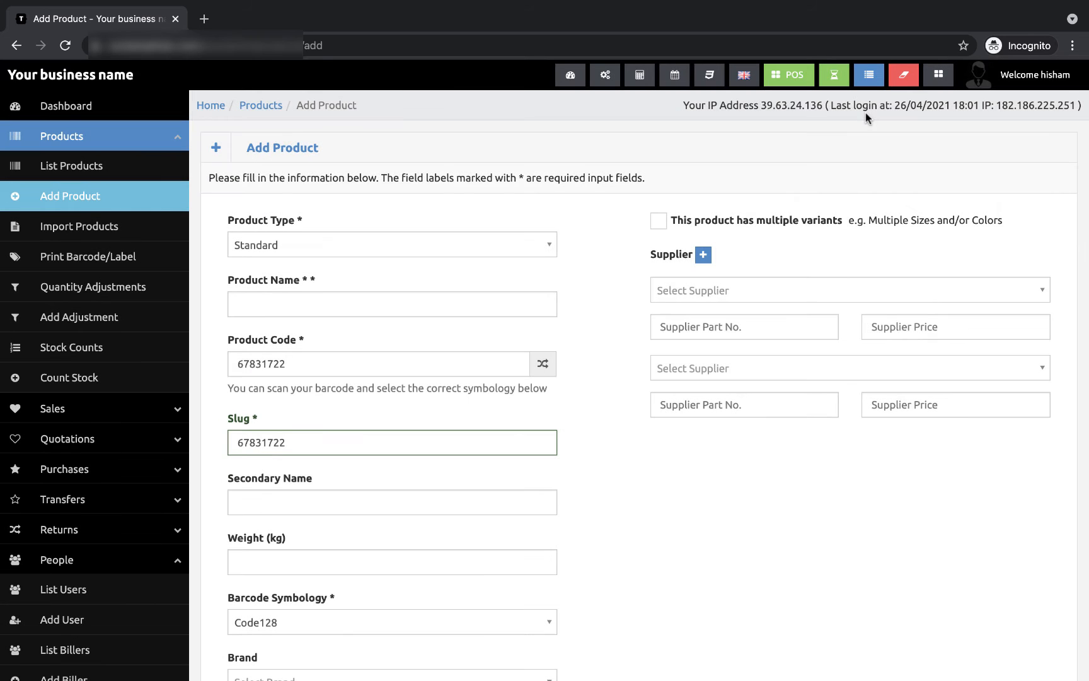
Step: Start a new purchase via Purchases > Add Purchase
{"action": "scroll", "coordinate": [121, 491], "scroll_direction": "down", "scroll_amount": 5}
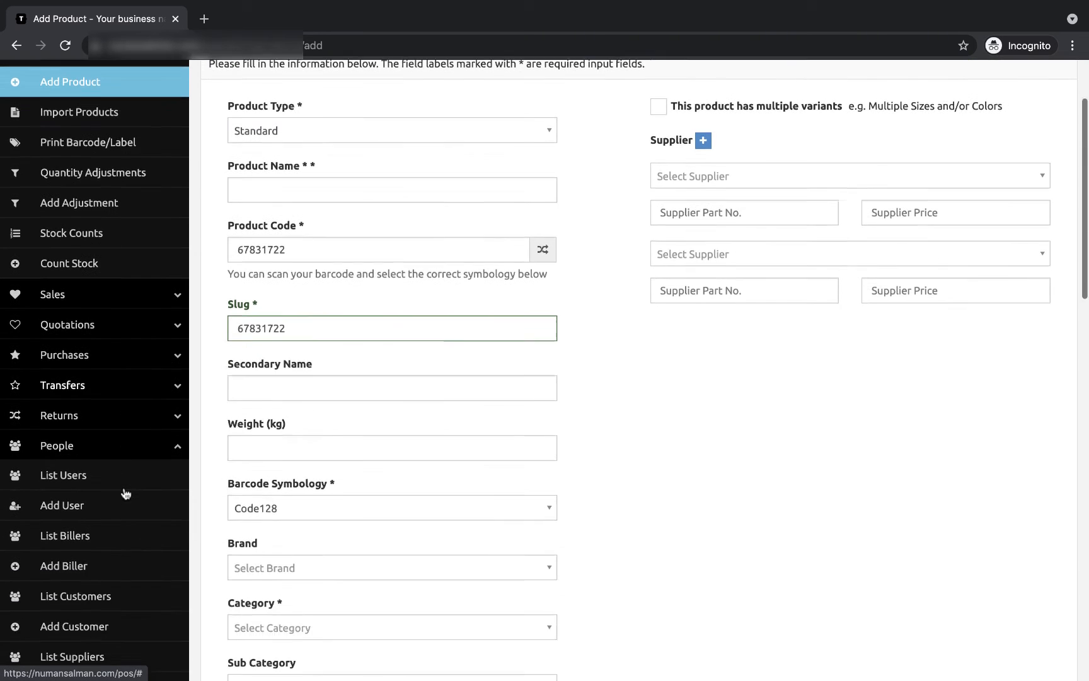
{"action": "scroll", "coordinate": [125, 493], "scroll_direction": "down", "scroll_amount": 6}
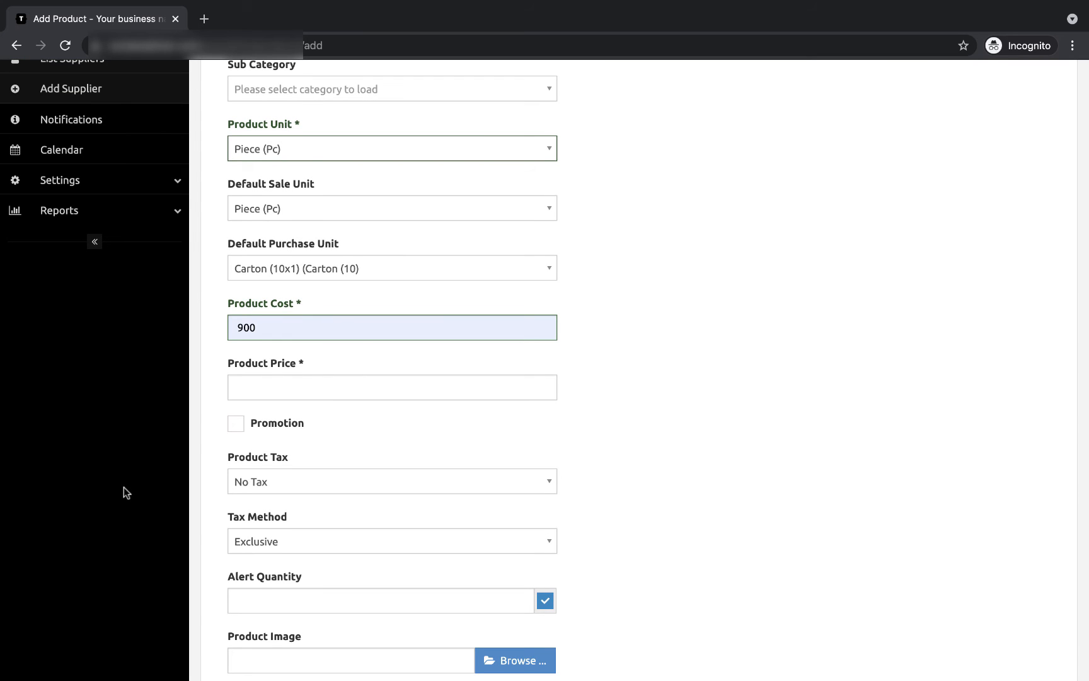
{"action": "scroll", "coordinate": [124, 487], "scroll_direction": "up", "scroll_amount": 12}
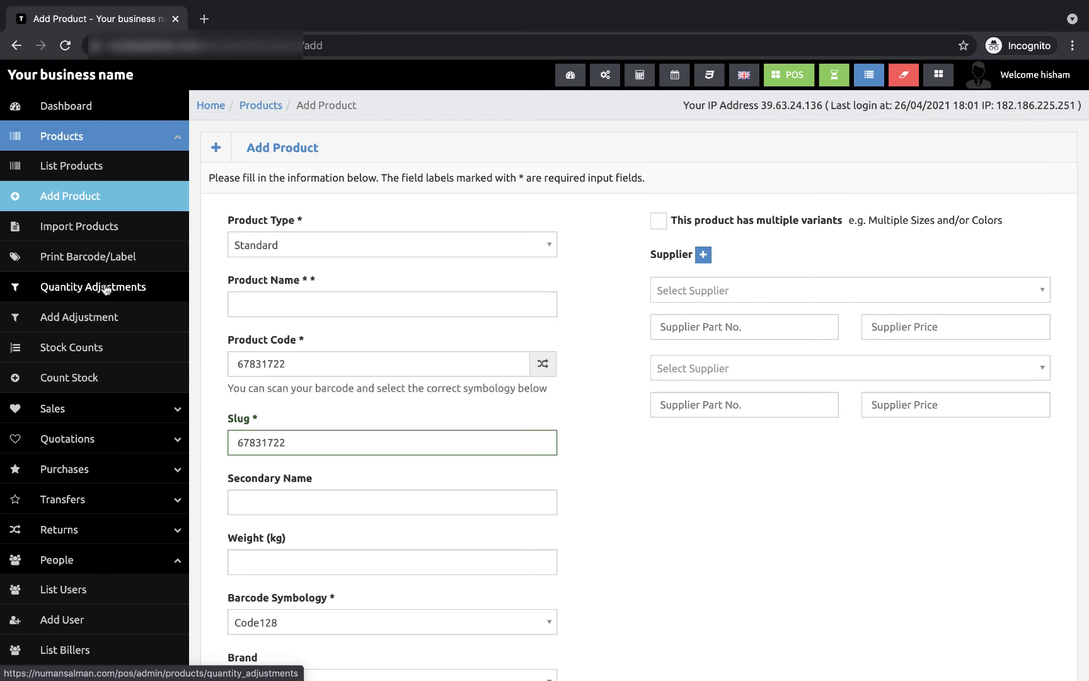
{"action": "scroll", "coordinate": [102, 462], "scroll_direction": "down", "scroll_amount": 2}
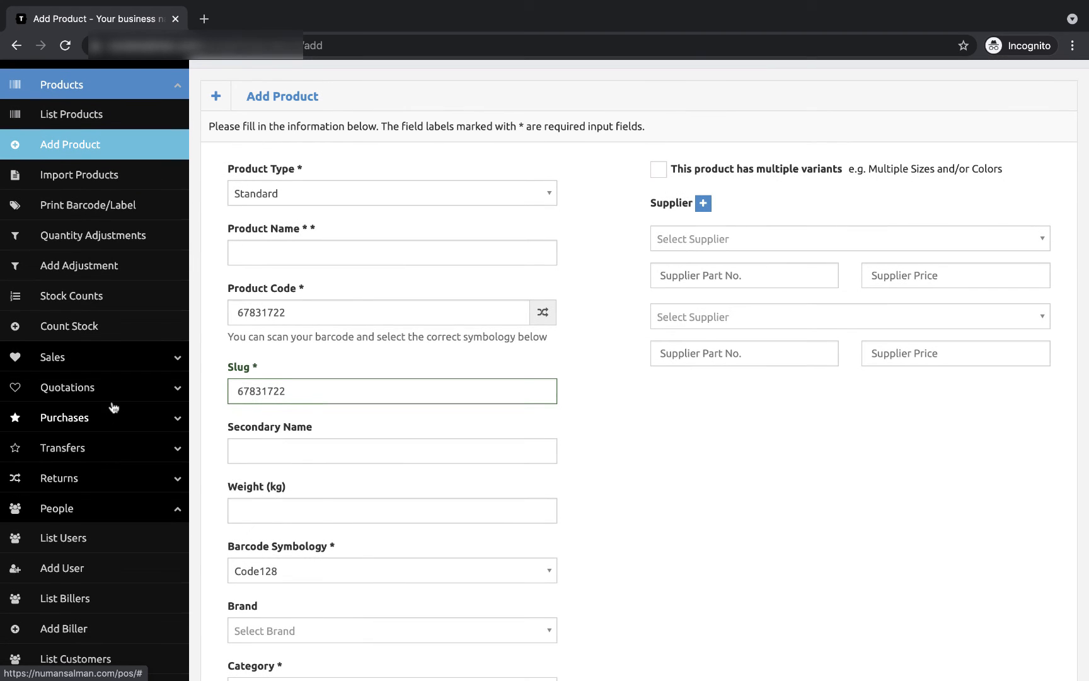
{"action": "left_click", "coordinate": [111, 423]}
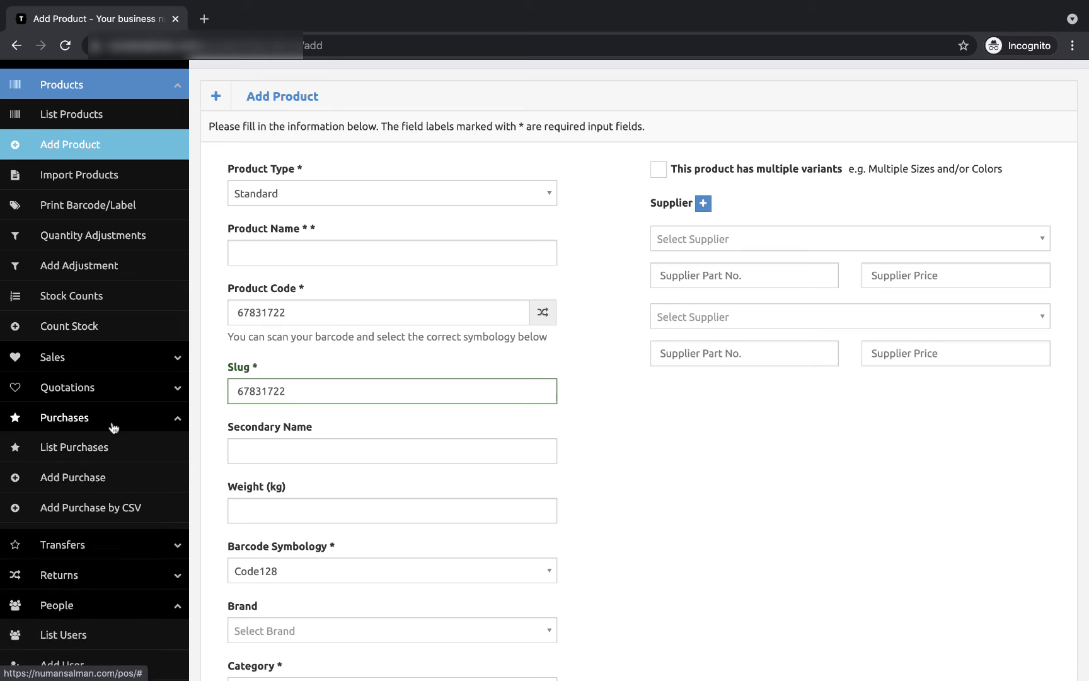
{"action": "left_click", "coordinate": [93, 482]}
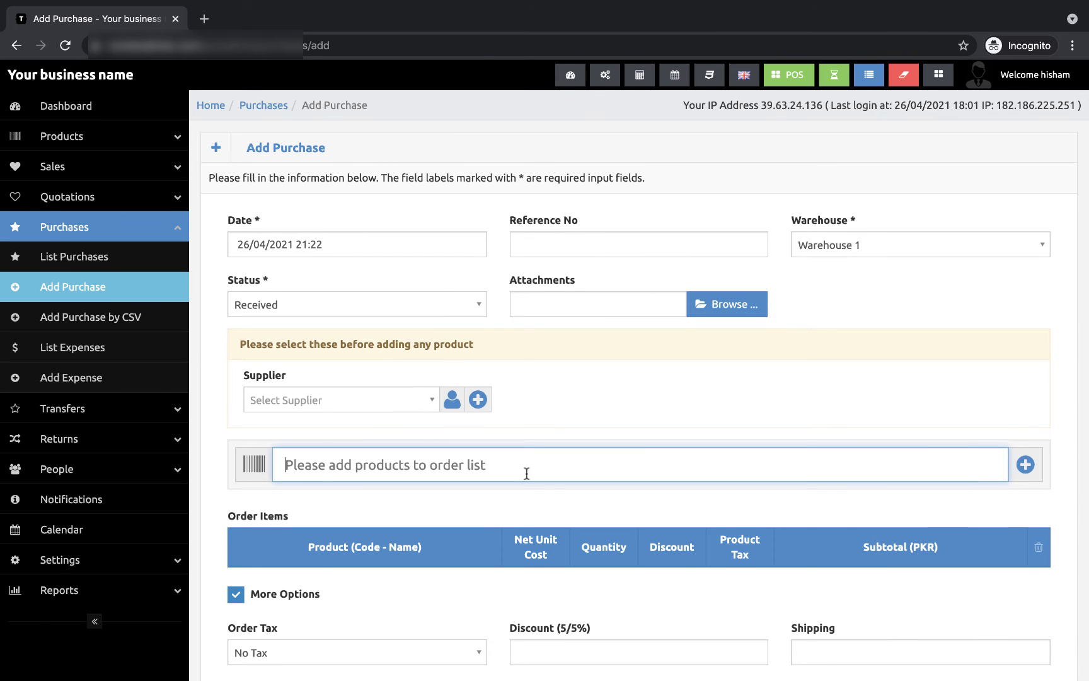
Step: Choose 'Supplier Company Name (Test Supplier)' as the purchase's supplier
{"action": "scroll", "coordinate": [525, 474], "scroll_direction": "down", "scroll_amount": 1}
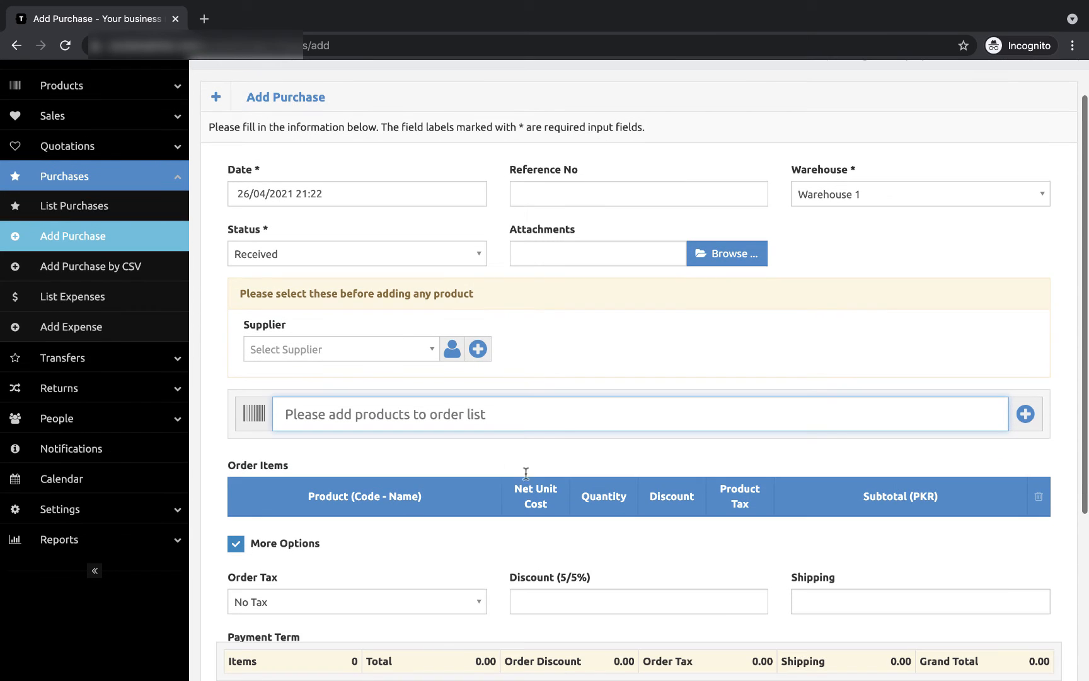
{"action": "left_click", "coordinate": [371, 352]}
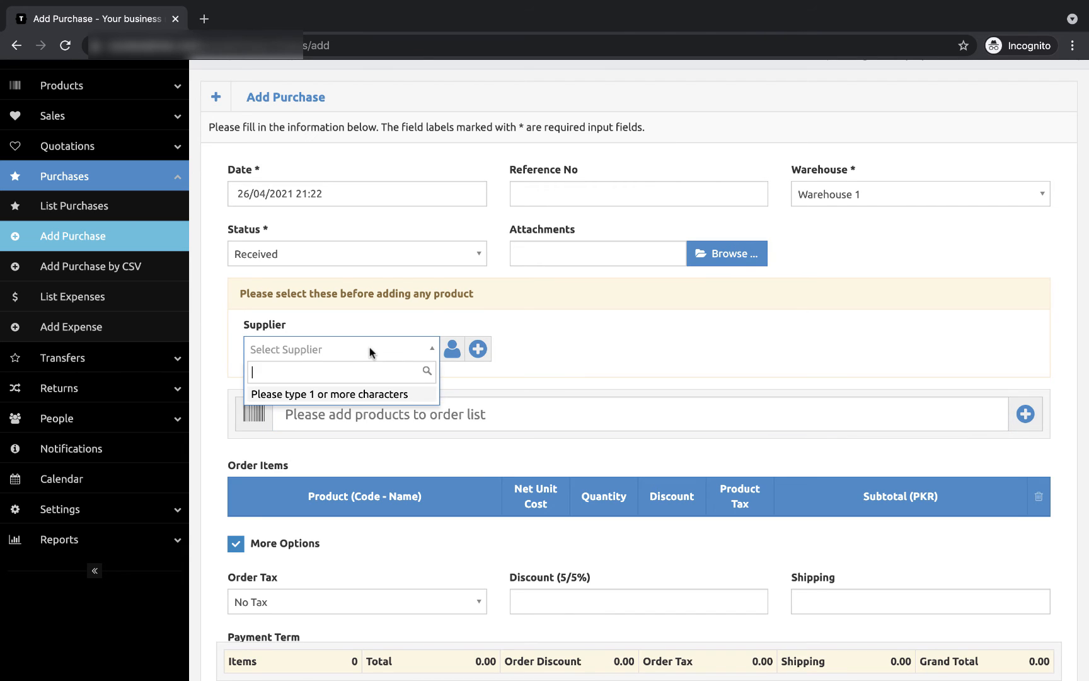
{"action": "type", "text": "f"}
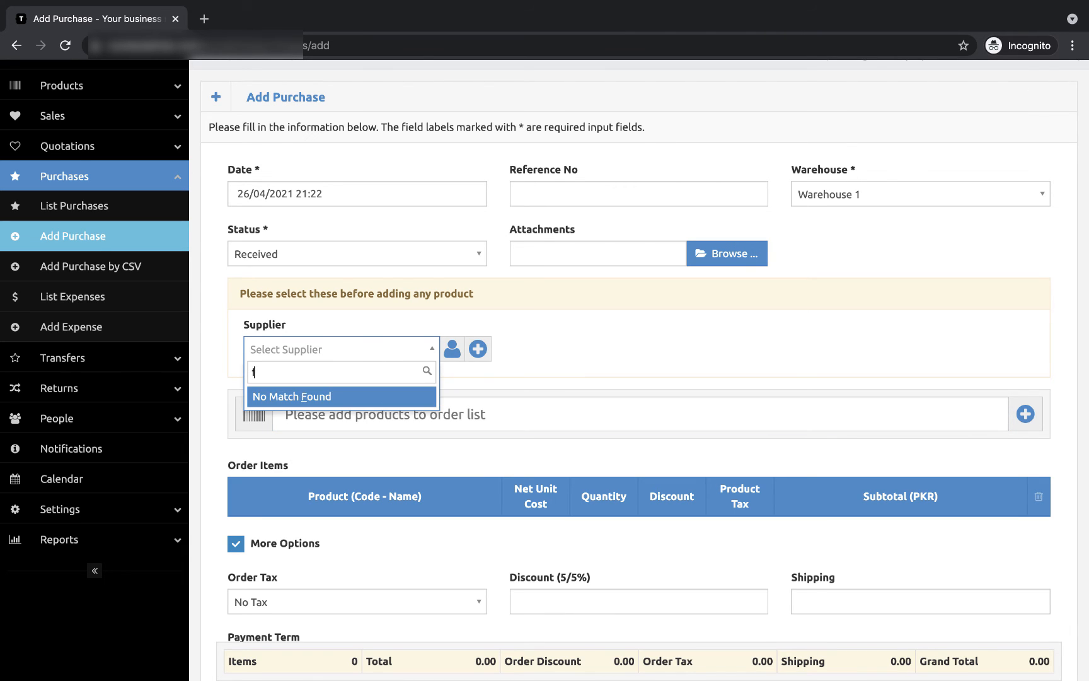
{"action": "key", "text": "BackSpace"}
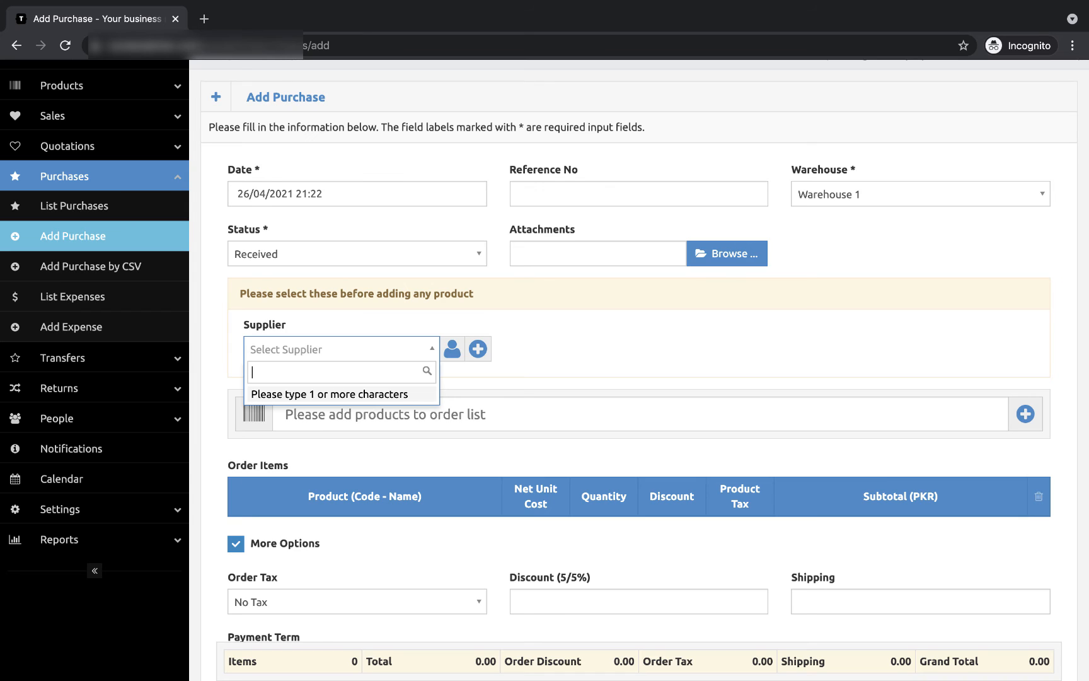
{"action": "left_click", "coordinate": [477, 350]}
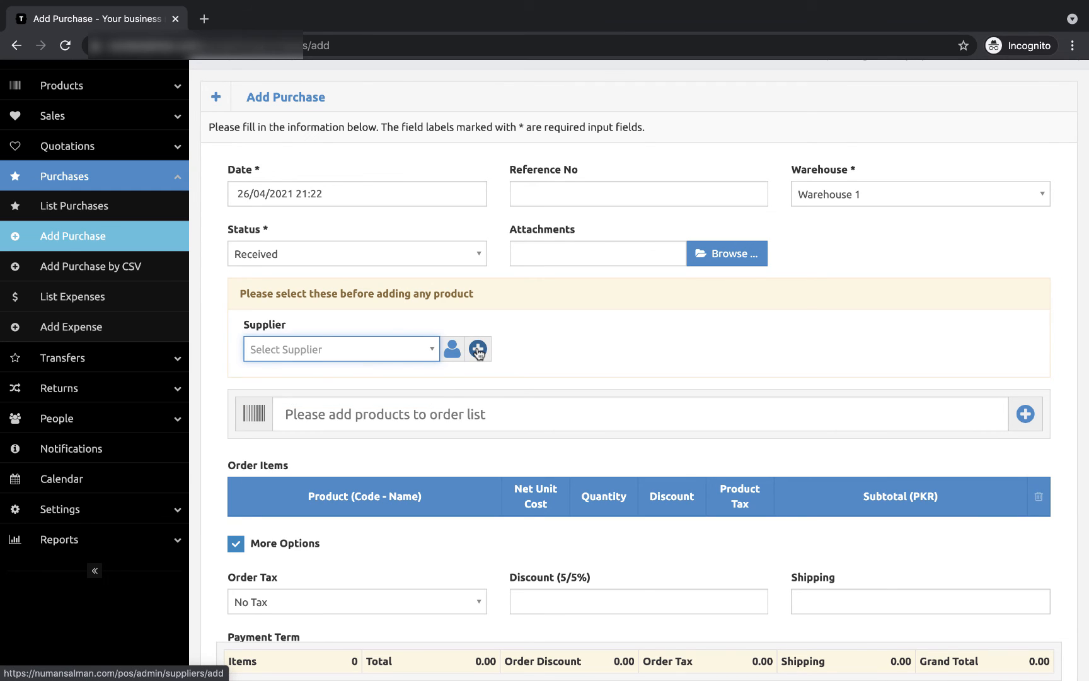
{"action": "type", "text": "a"}
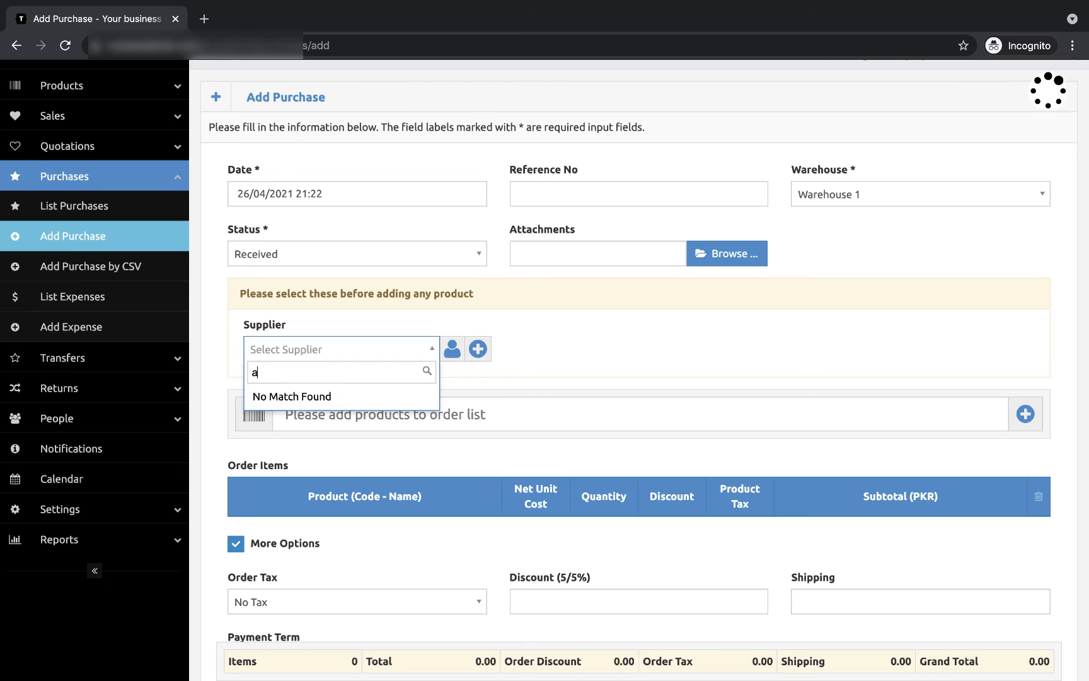
{"action": "key", "text": "Return"}
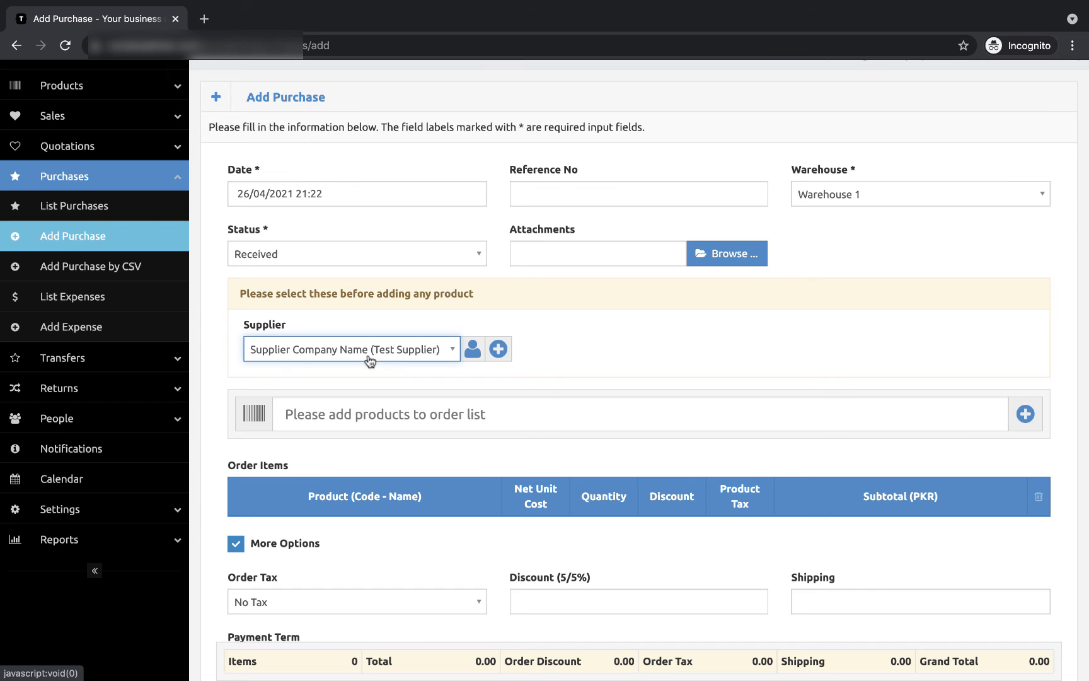
{"action": "scroll", "coordinate": [473, 401], "scroll_direction": "down", "scroll_amount": 5}
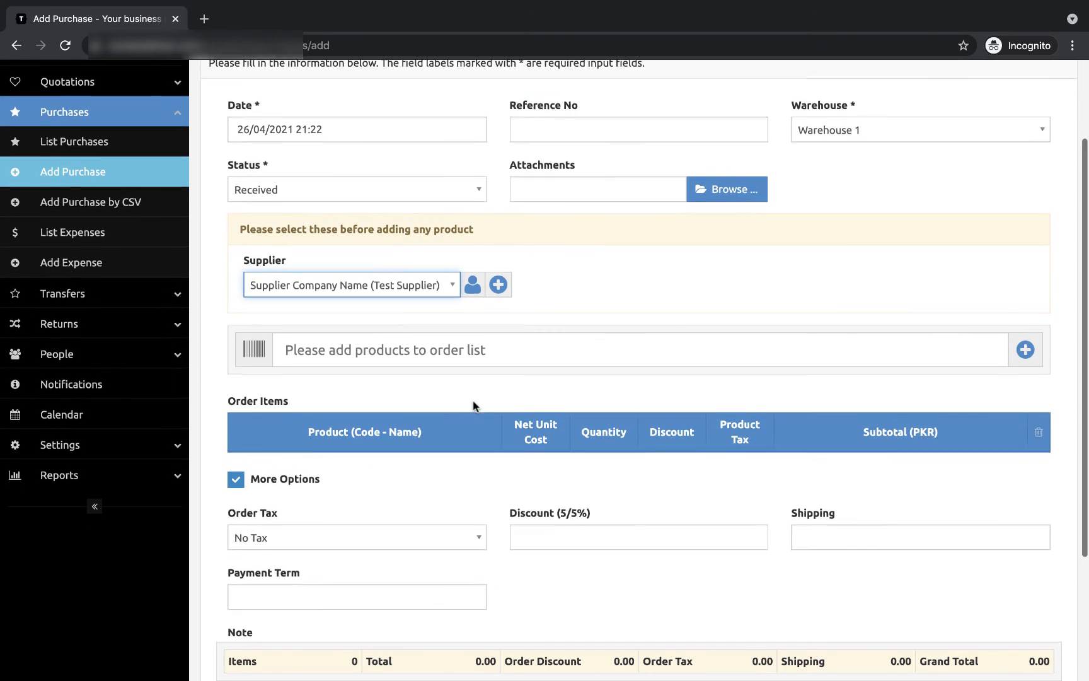
{"action": "scroll", "coordinate": [474, 406], "scroll_direction": "down", "scroll_amount": 1}
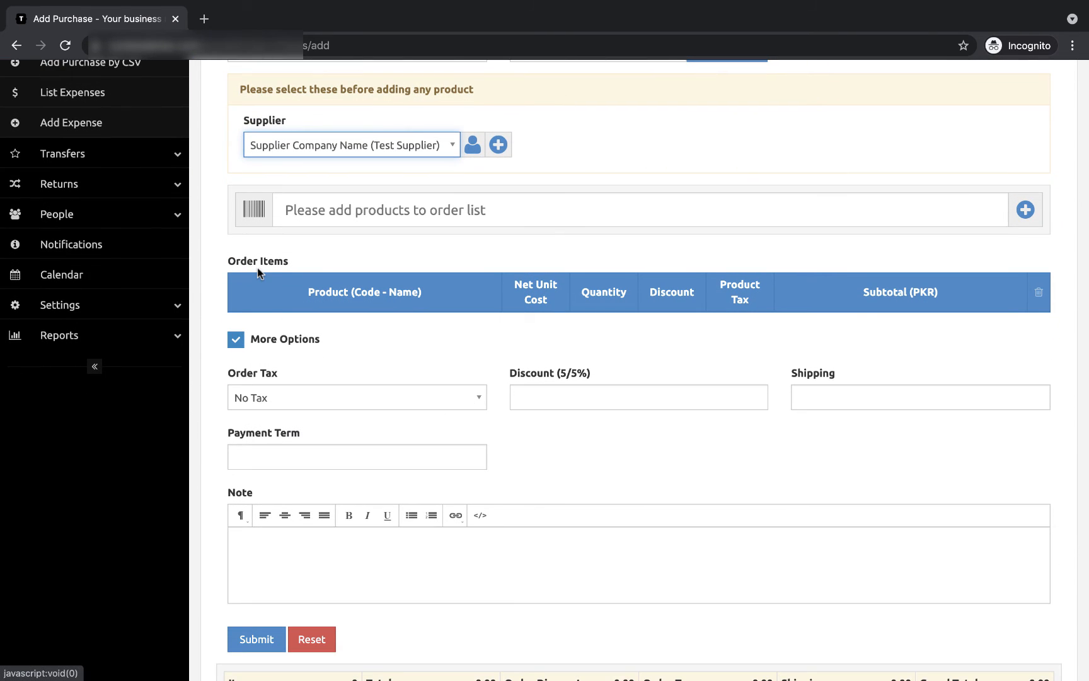
Step: Add Sunset cotton to the order with a quantity of 5
{"action": "left_click", "coordinate": [374, 220]}
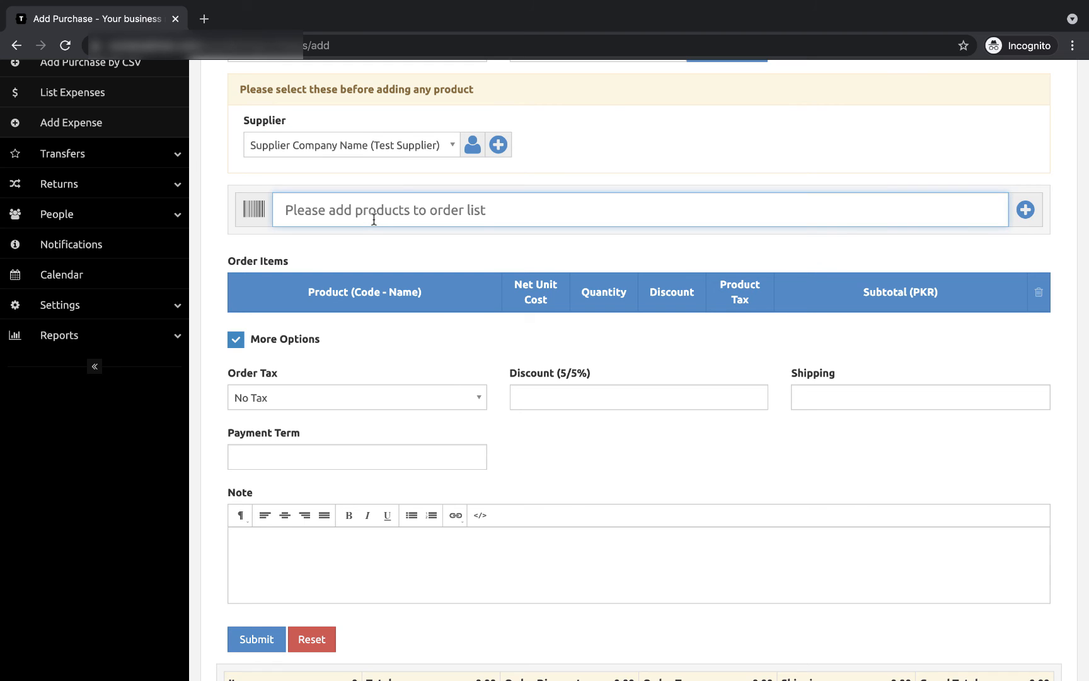
{"action": "type", "text": "co"}
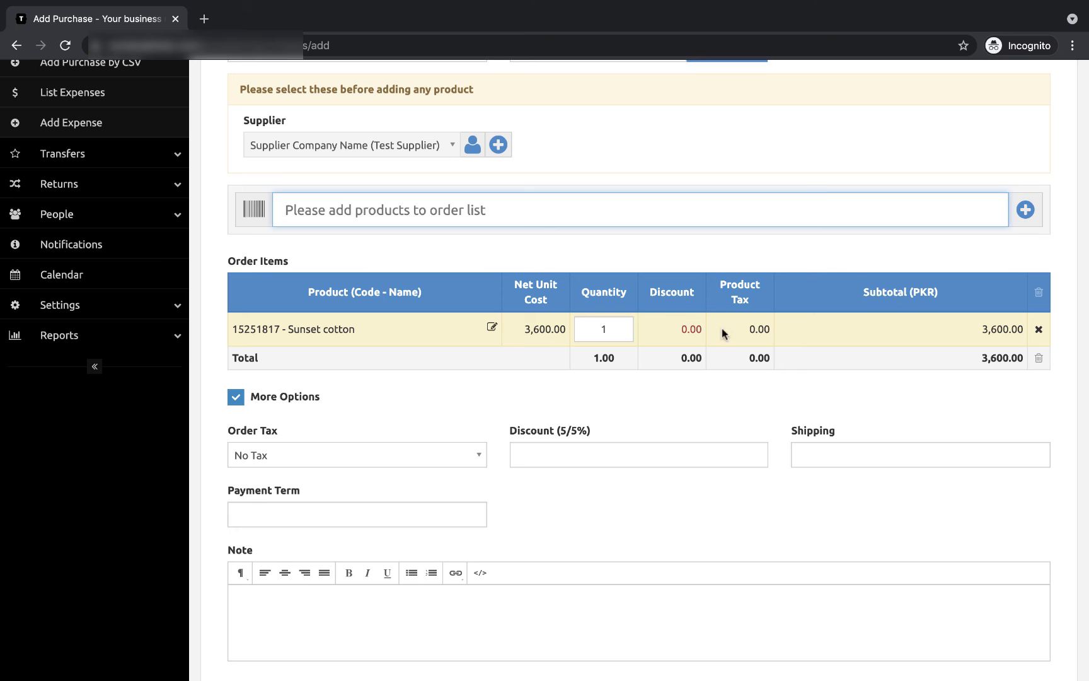
{"action": "left_click", "coordinate": [606, 331]}
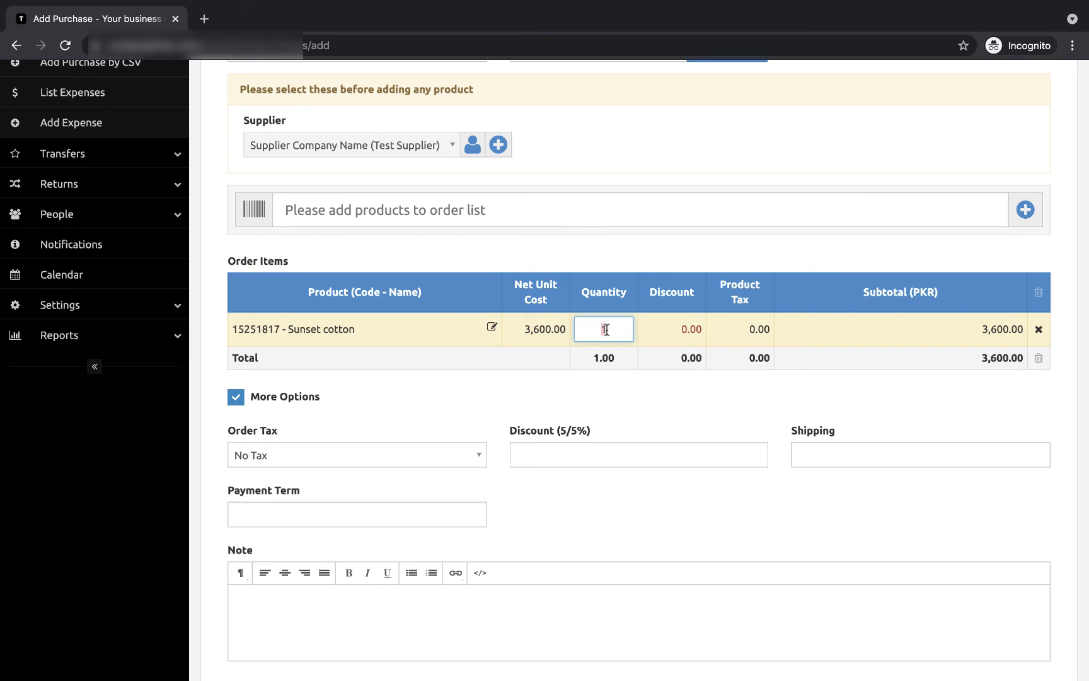
{"action": "key", "text": "BackSpace"}
{"action": "type", "text": "5"}
{"action": "key", "text": "Return"}
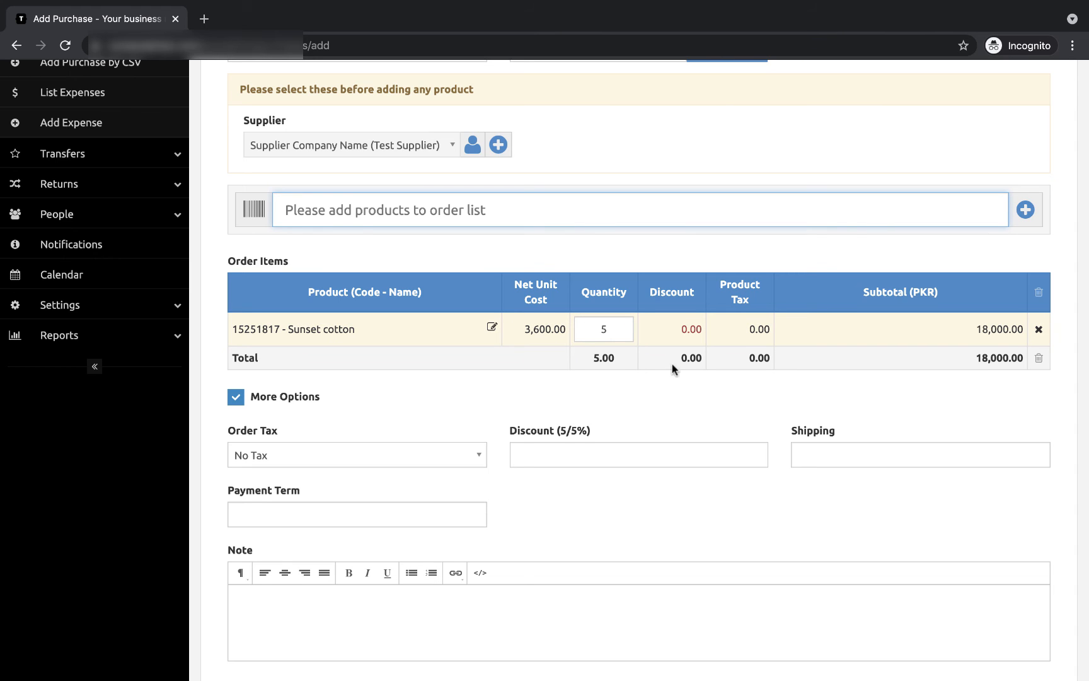
{"action": "left_click", "coordinate": [556, 406]}
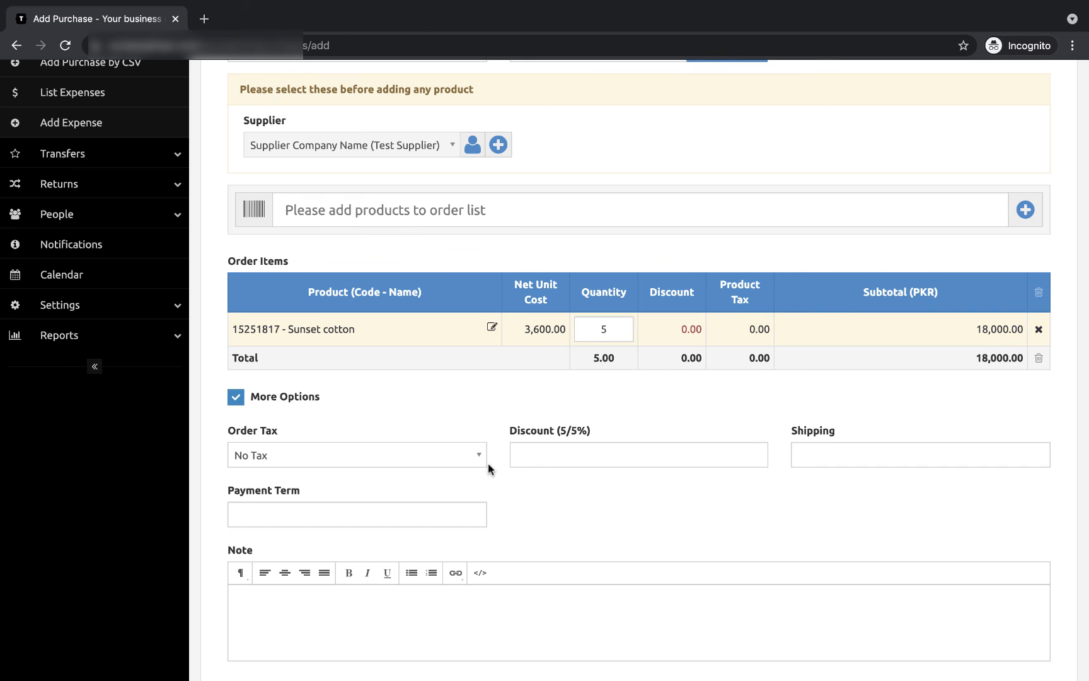
{"action": "scroll", "coordinate": [488, 469], "scroll_direction": "down", "scroll_amount": 3}
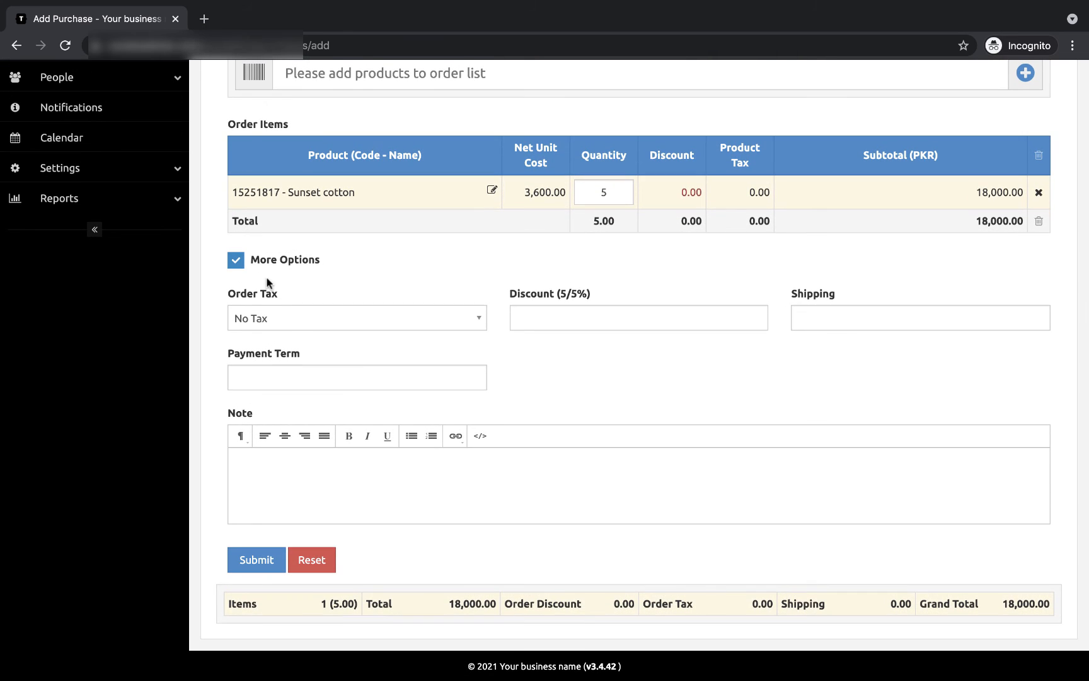
Step: Untick More Options and submit the purchase totalling 18,000.00
{"action": "left_click", "coordinate": [243, 263]}
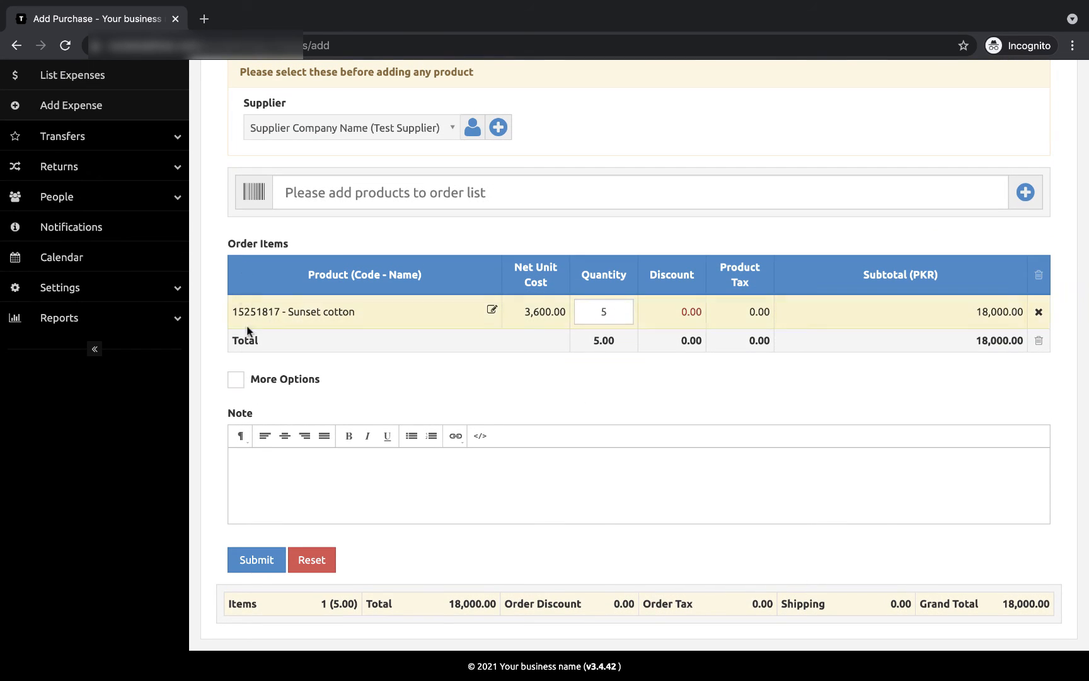
{"action": "left_click", "coordinate": [235, 380]}
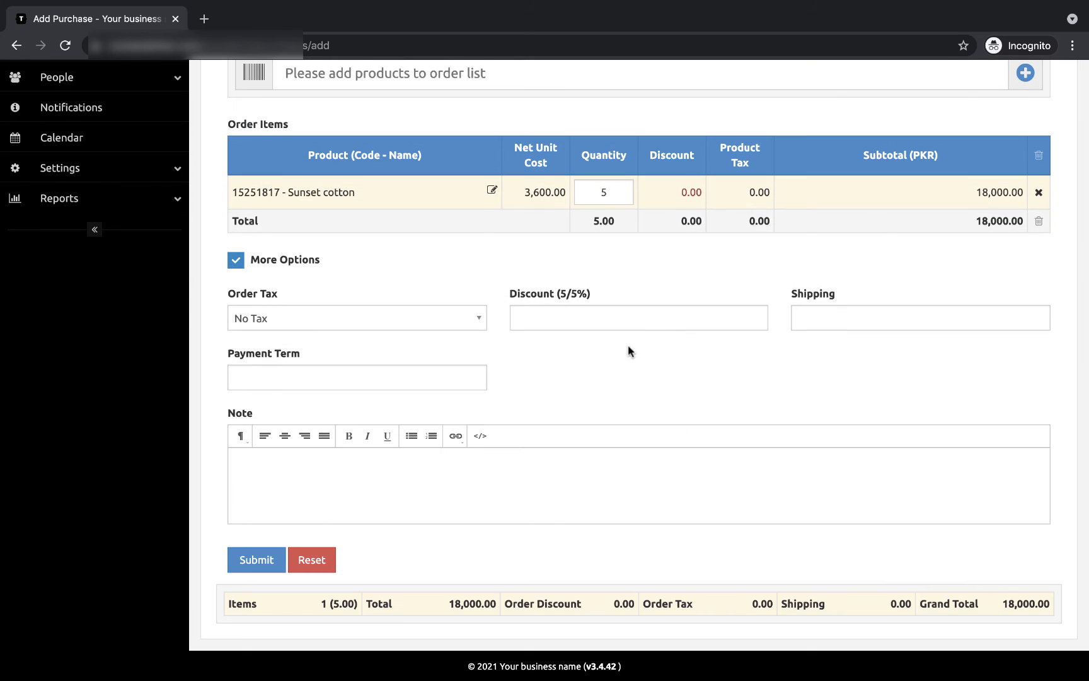
{"action": "left_click", "coordinate": [235, 261]}
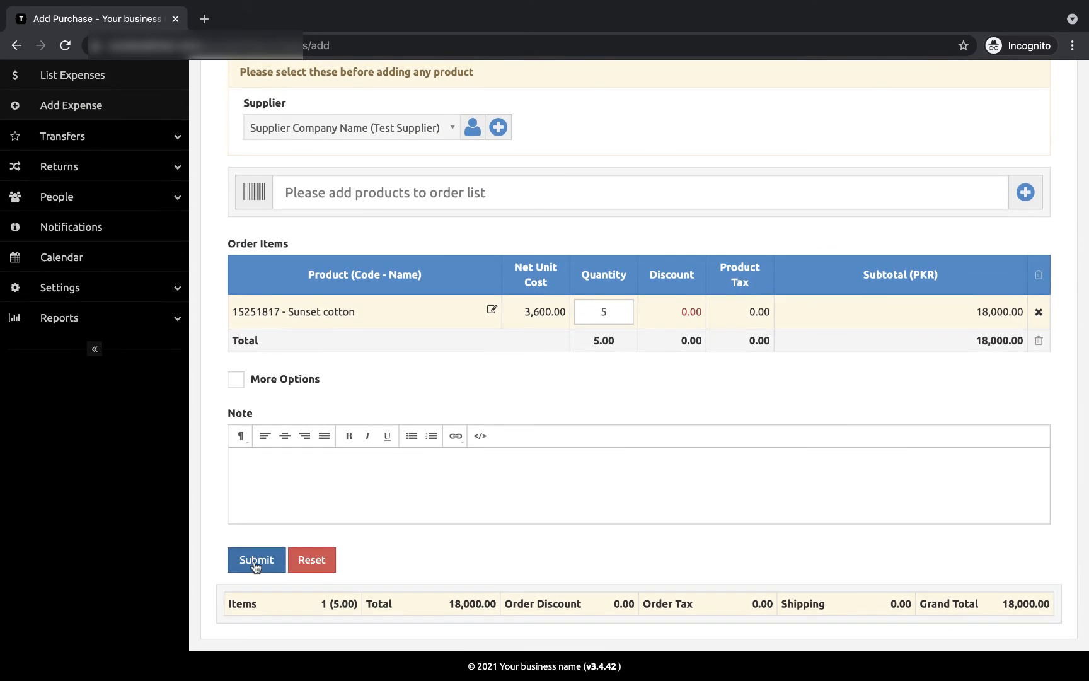
{"action": "left_click", "coordinate": [255, 566]}
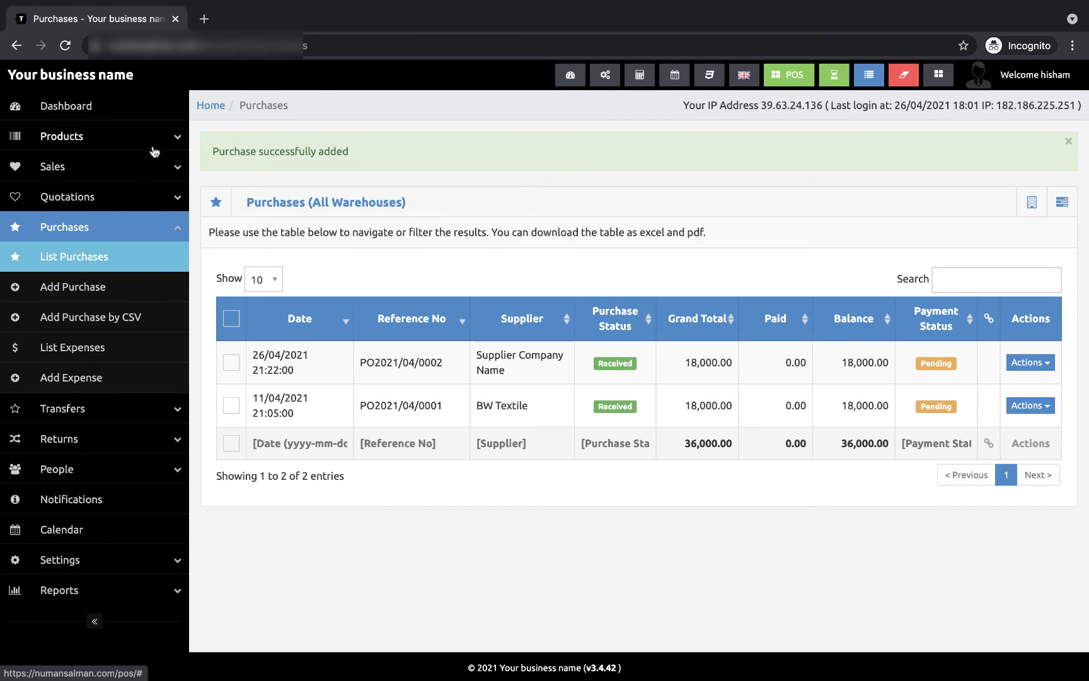
Step: Go from the Dashboard to Settings > Brands, which shows an empty brands table
{"action": "left_click", "coordinate": [120, 120]}
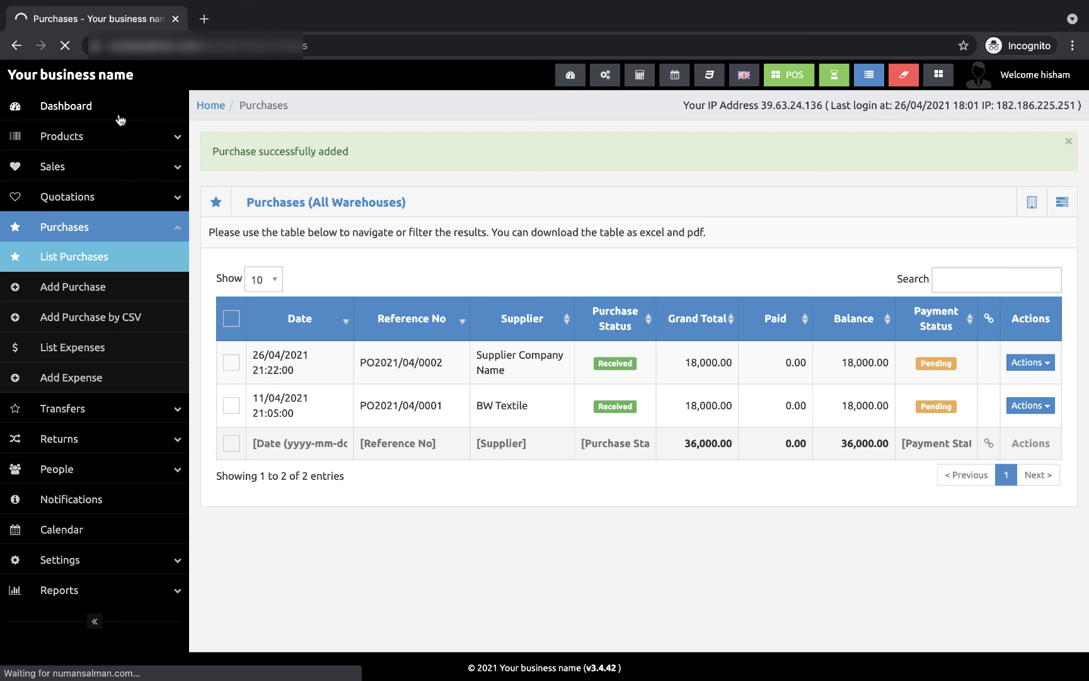
{"action": "scroll", "coordinate": [69, 470], "scroll_direction": "down", "scroll_amount": 1}
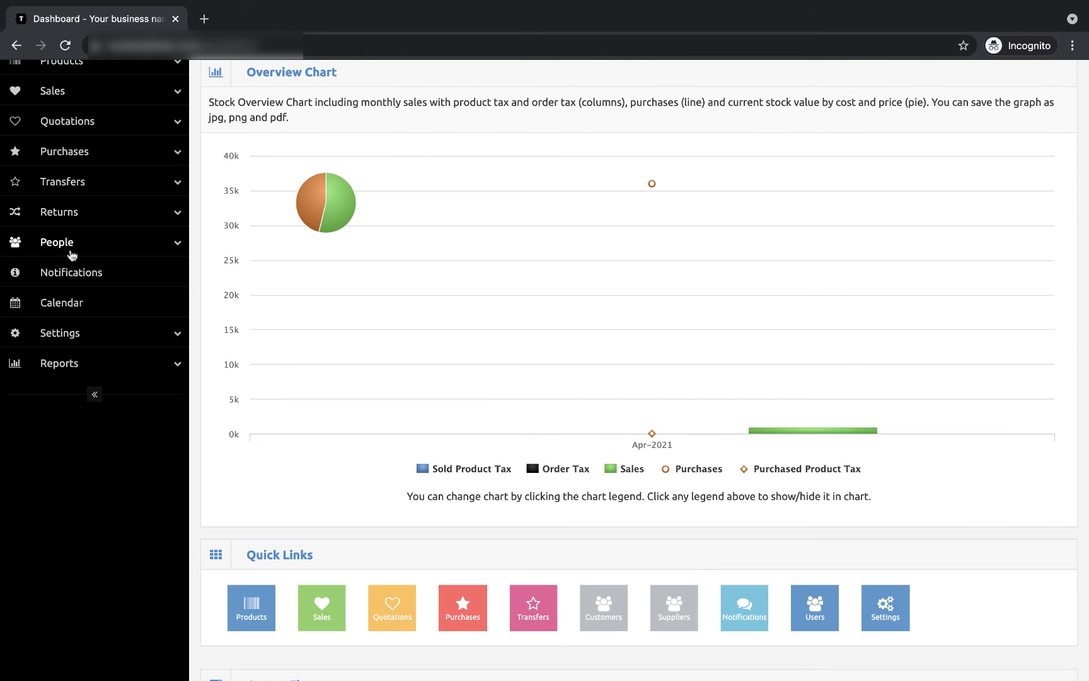
{"action": "left_click", "coordinate": [129, 333]}
{"action": "scroll", "coordinate": [129, 329], "scroll_direction": "down", "scroll_amount": 1}
{"action": "scroll", "coordinate": [130, 329], "scroll_direction": "down", "scroll_amount": 5}
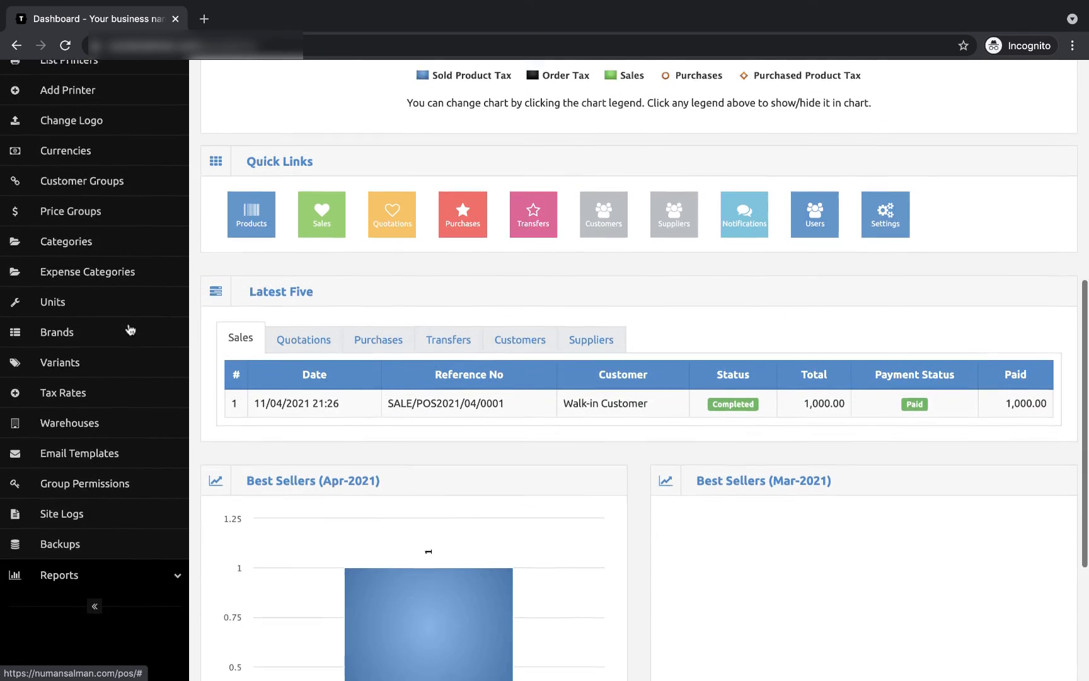
{"action": "left_click", "coordinate": [103, 313]}
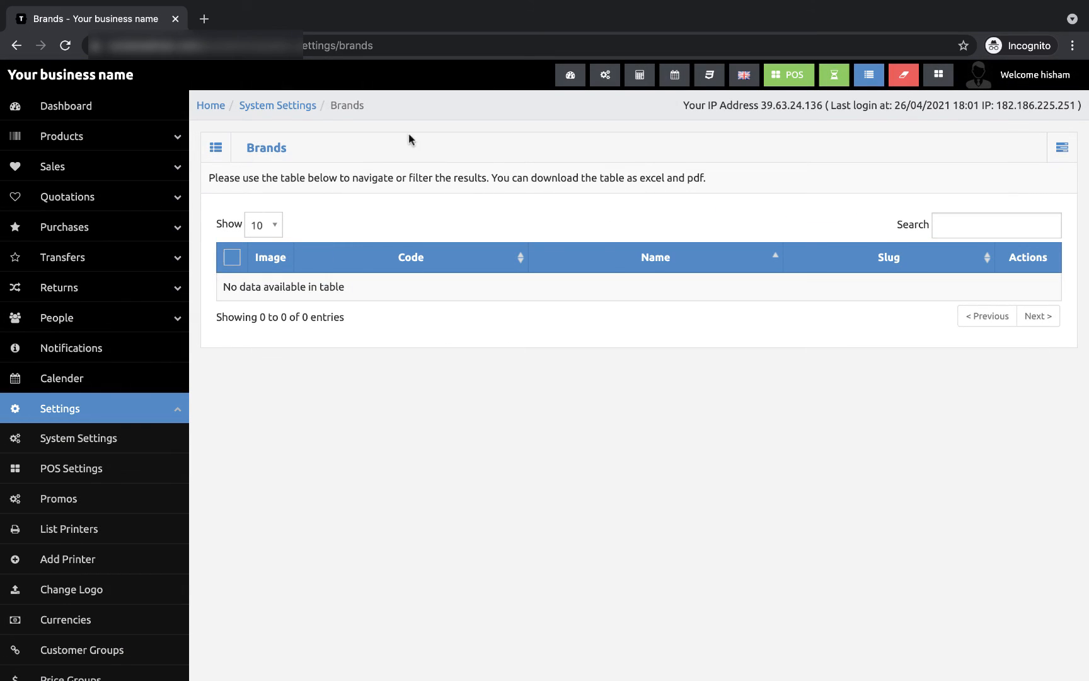
{"action": "left_click", "coordinate": [1064, 149]}
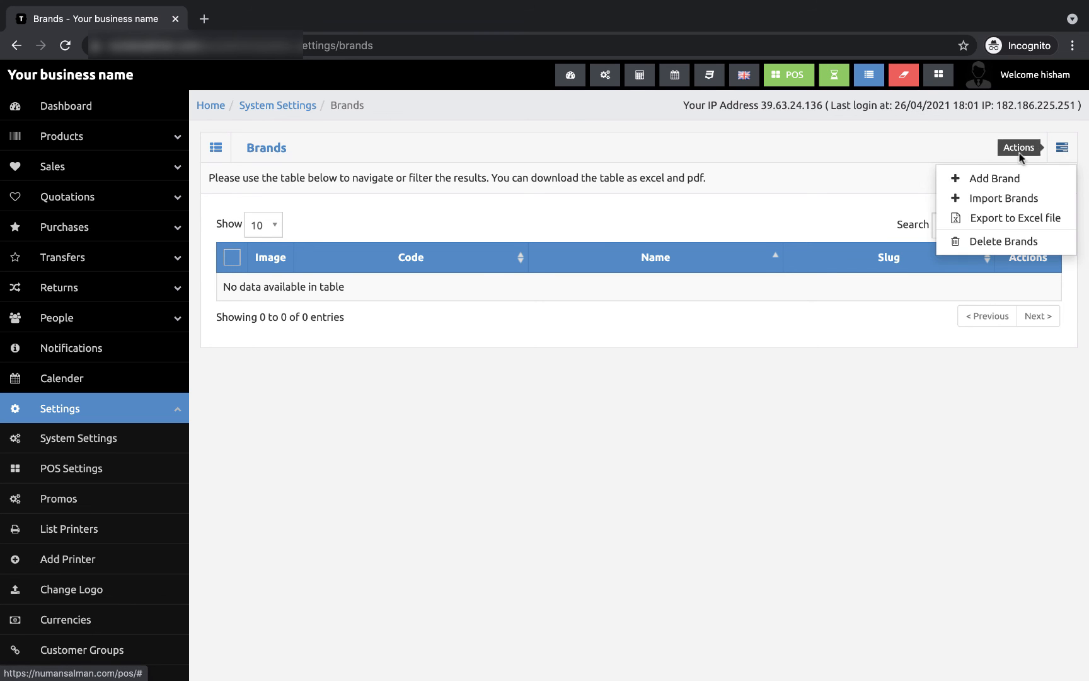
{"action": "left_click", "coordinate": [977, 176]}
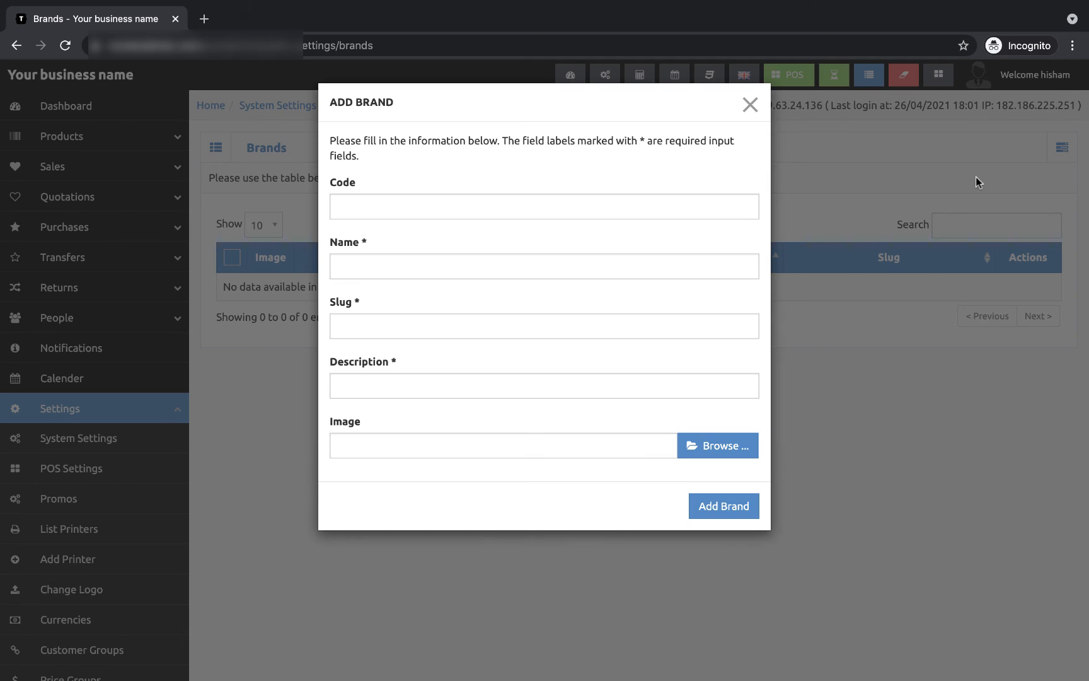
{"action": "left_click", "coordinate": [484, 211]}
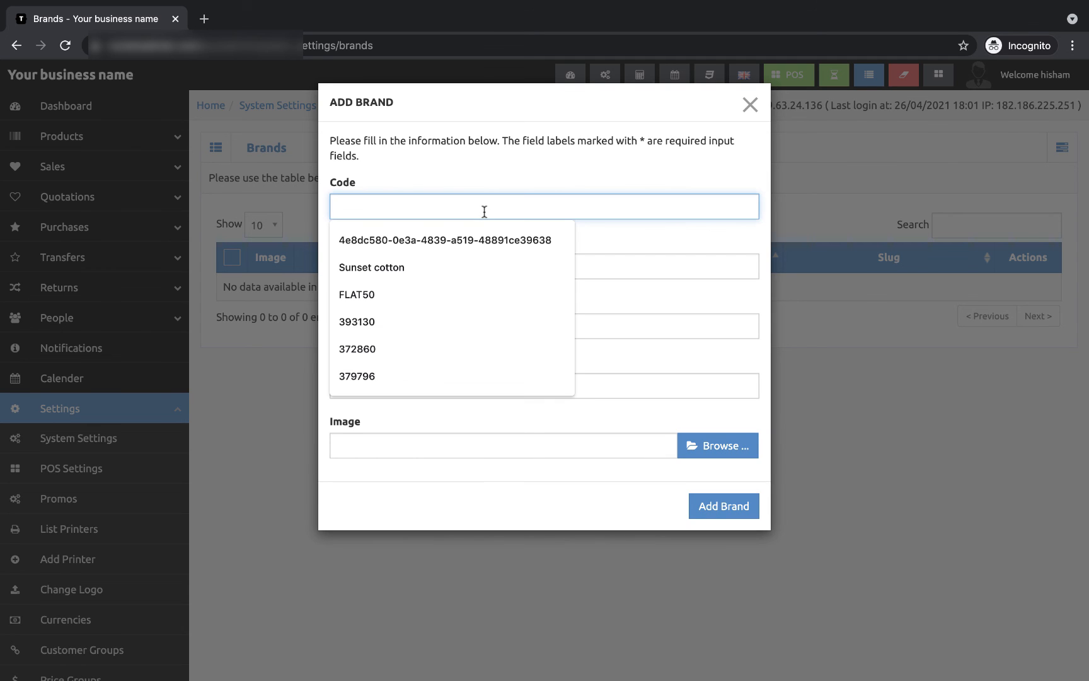
{"action": "left_click", "coordinate": [625, 182]}
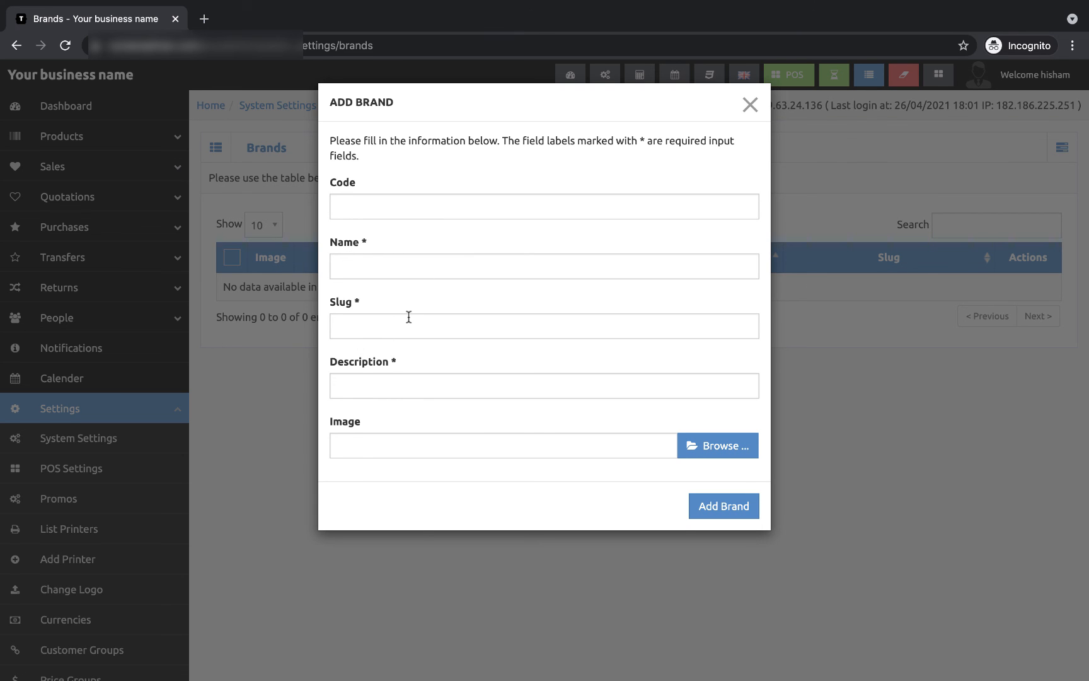
{"action": "scroll", "coordinate": [408, 317], "scroll_direction": "down", "scroll_amount": 1}
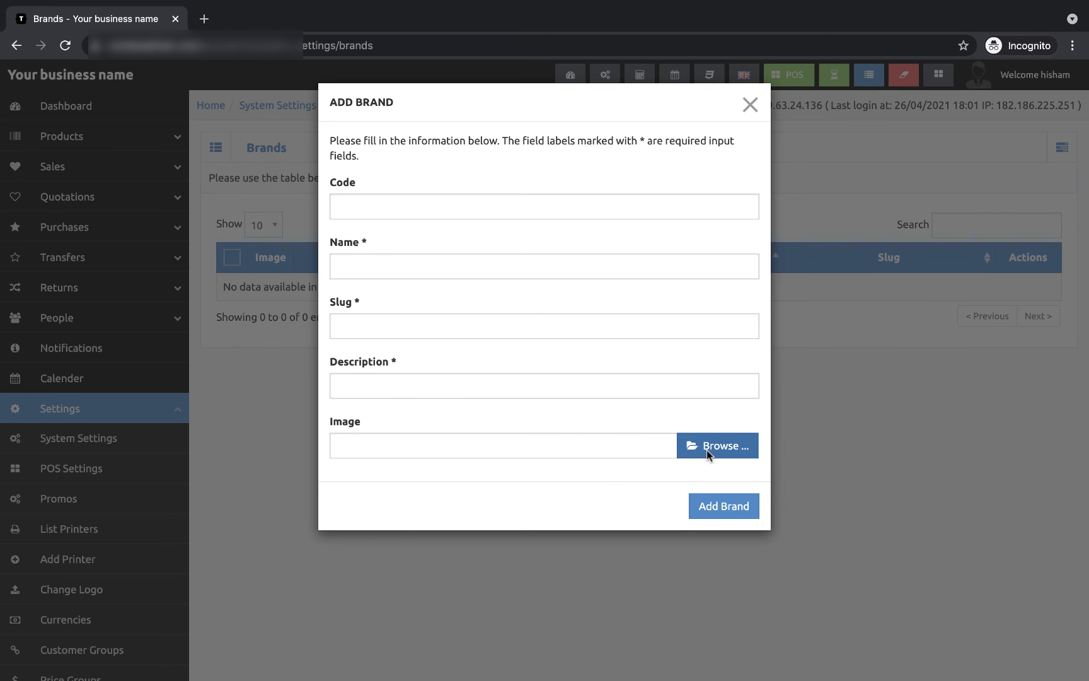
{"action": "left_click", "coordinate": [933, 337]}
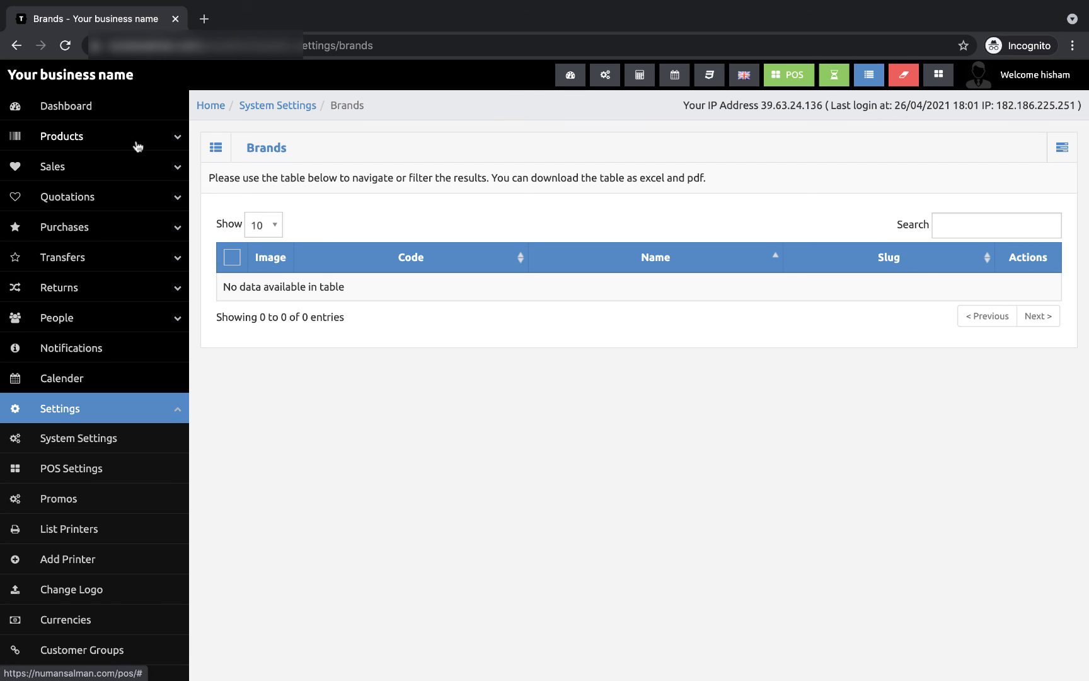
Step: Open the Products > Print Barcode/Label page
{"action": "left_click", "coordinate": [139, 178]}
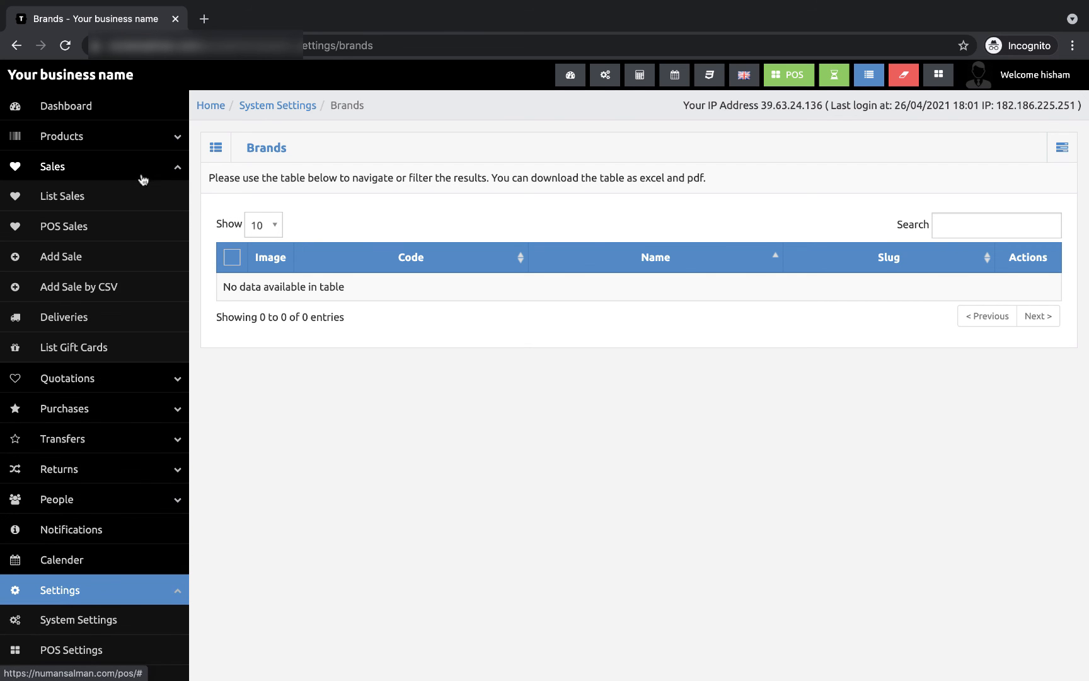
{"action": "left_click", "coordinate": [150, 175]}
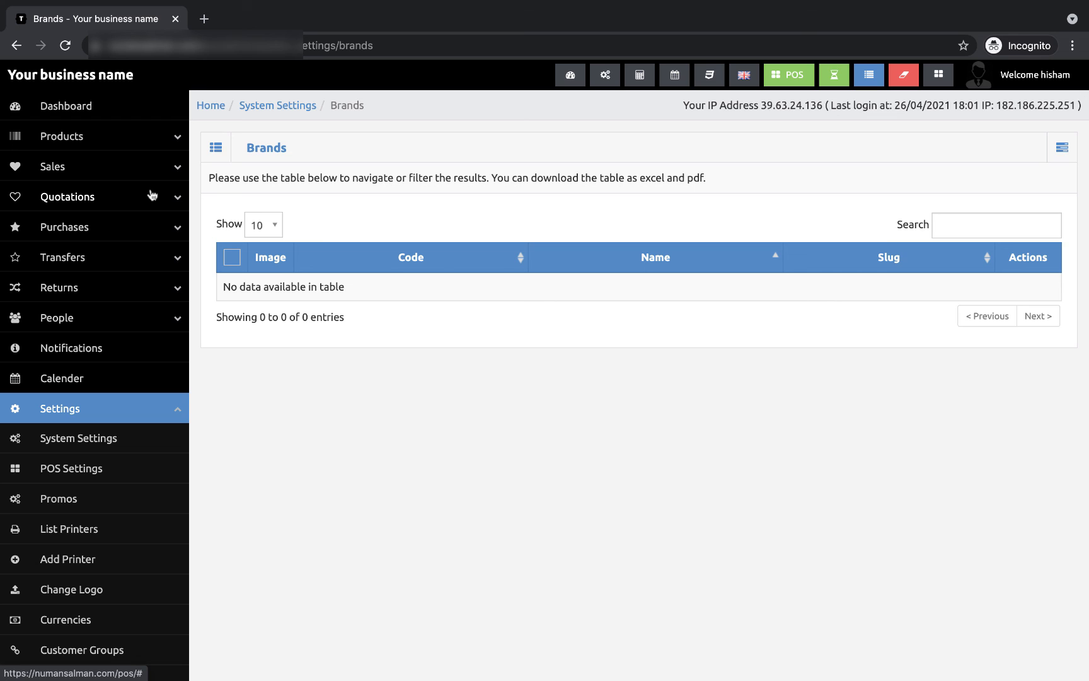
{"action": "left_click", "coordinate": [161, 145]}
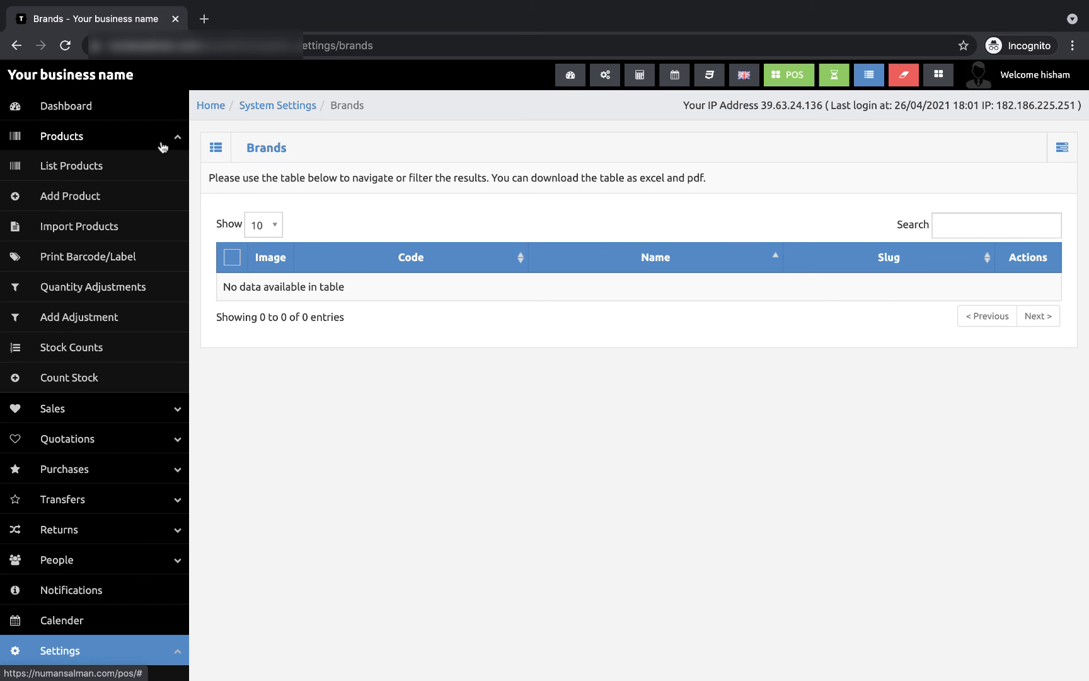
{"action": "left_click", "coordinate": [117, 259]}
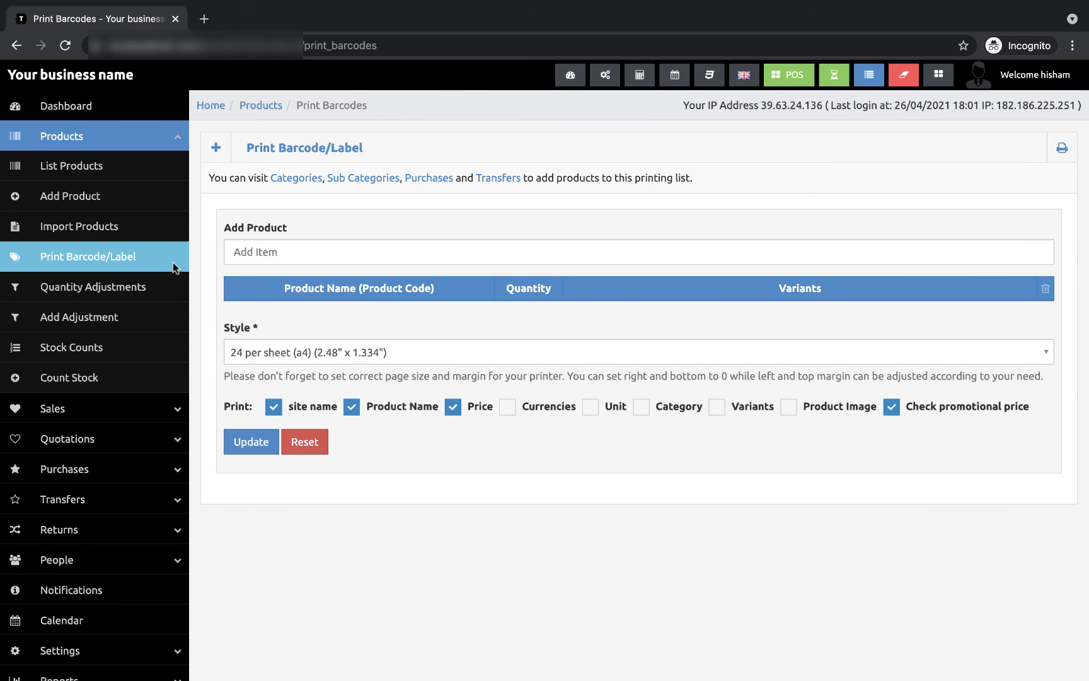
Step: Add Sunset cotton (15251817) by searching 'co' and generate its 1,050.00 barcode label
{"action": "left_click", "coordinate": [332, 252]}
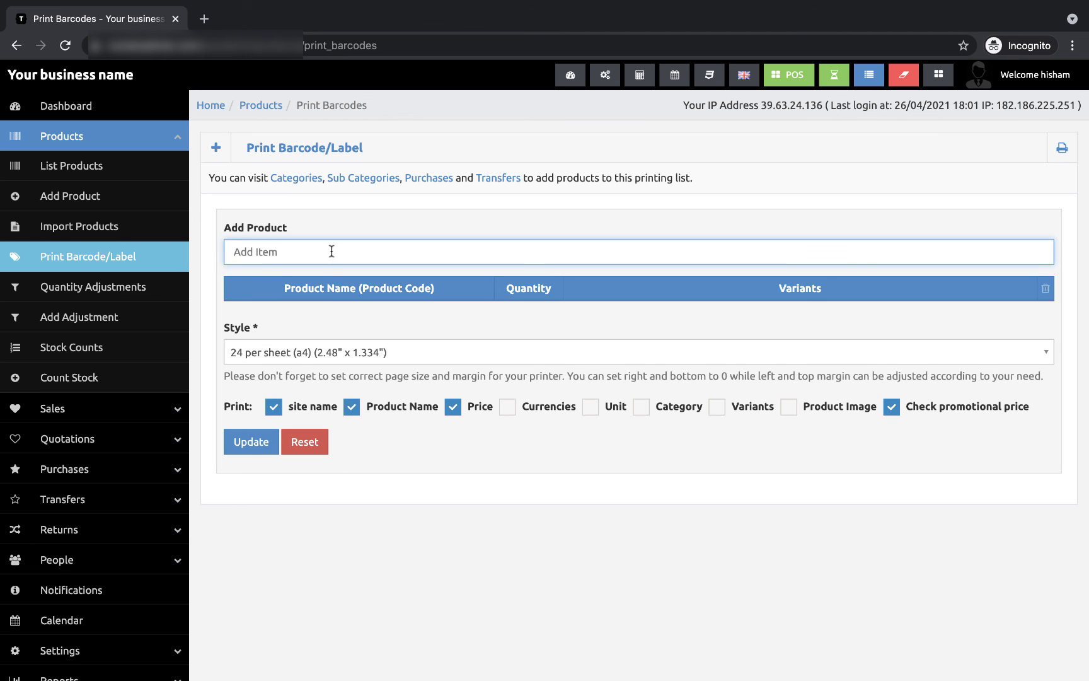
{"action": "type", "text": "co"}
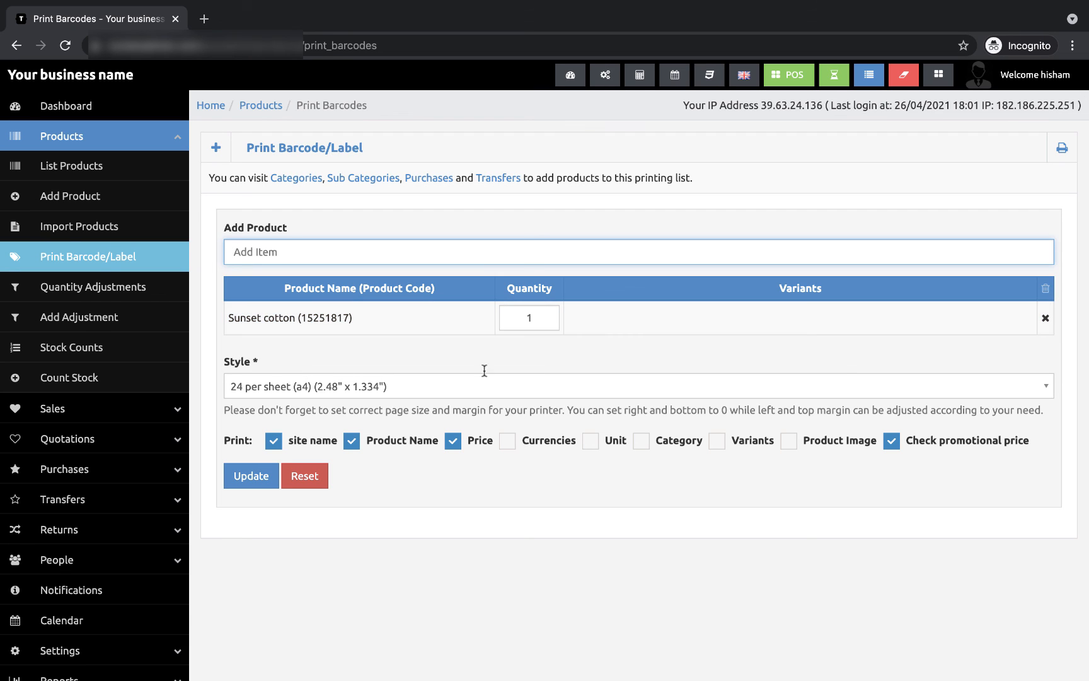
{"action": "left_click", "coordinate": [252, 485]}
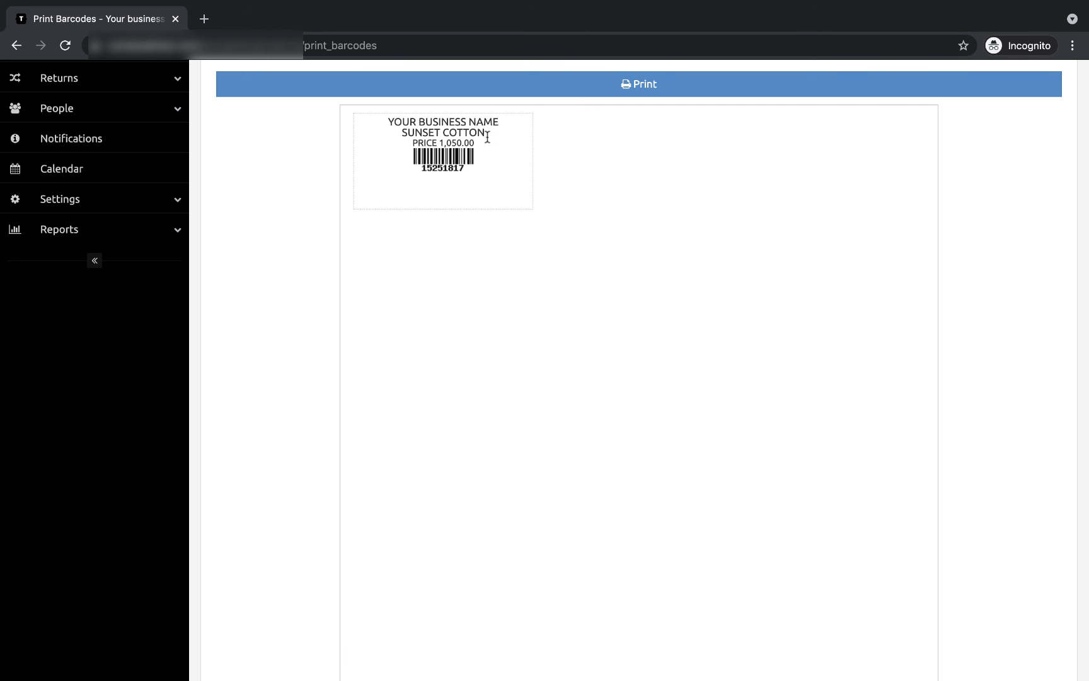
{"action": "left_click", "coordinate": [627, 94]}
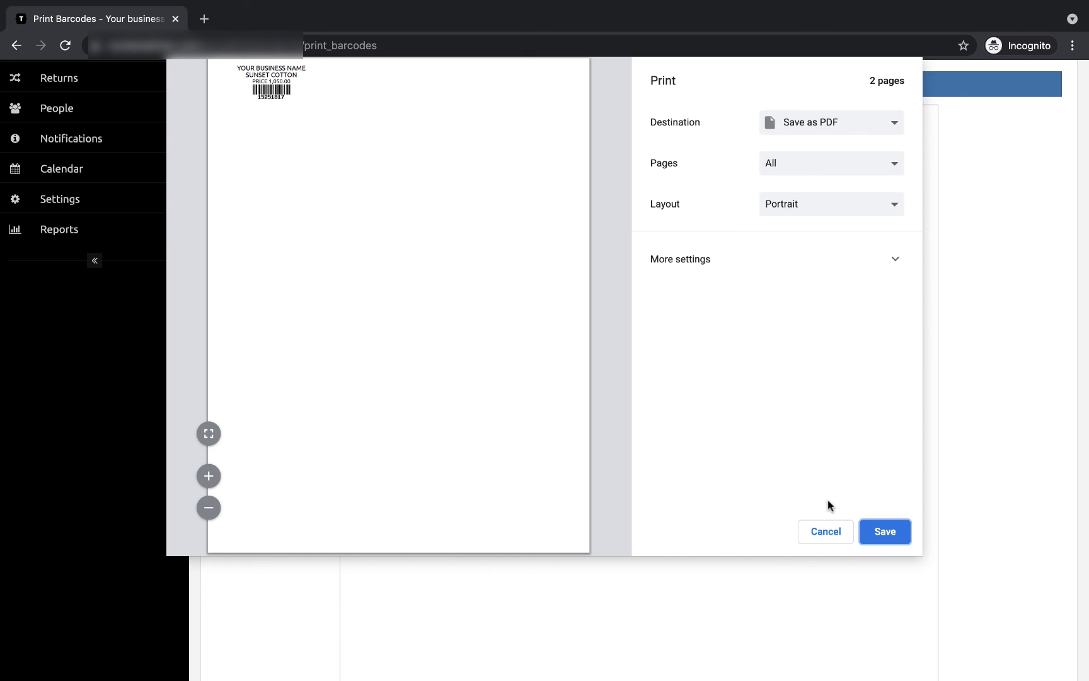
{"action": "left_click", "coordinate": [826, 537]}
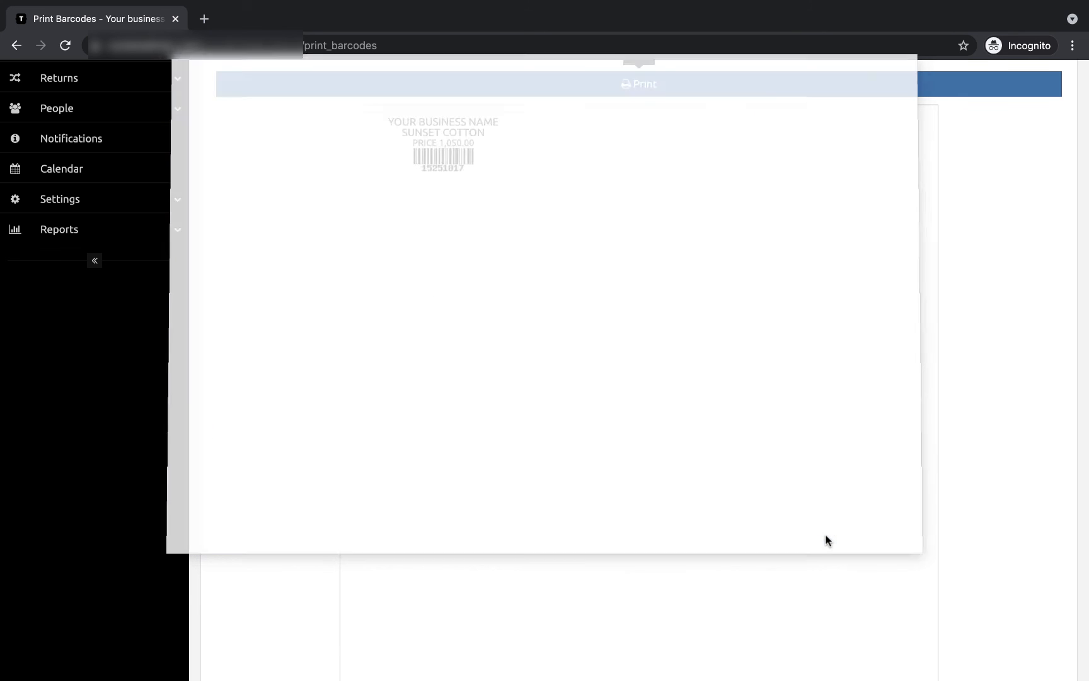